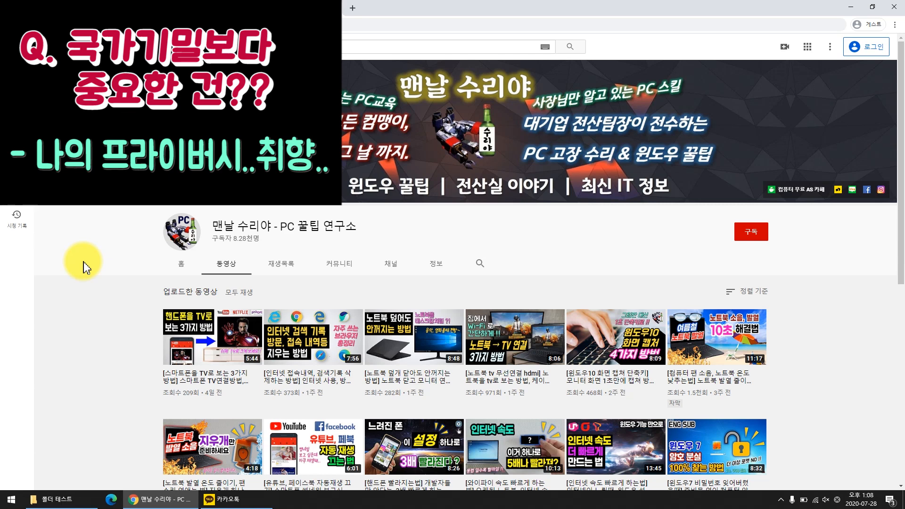
{"action": "scroll", "coordinate": [356, 319], "scroll_direction": "down", "scroll_amount": 6}
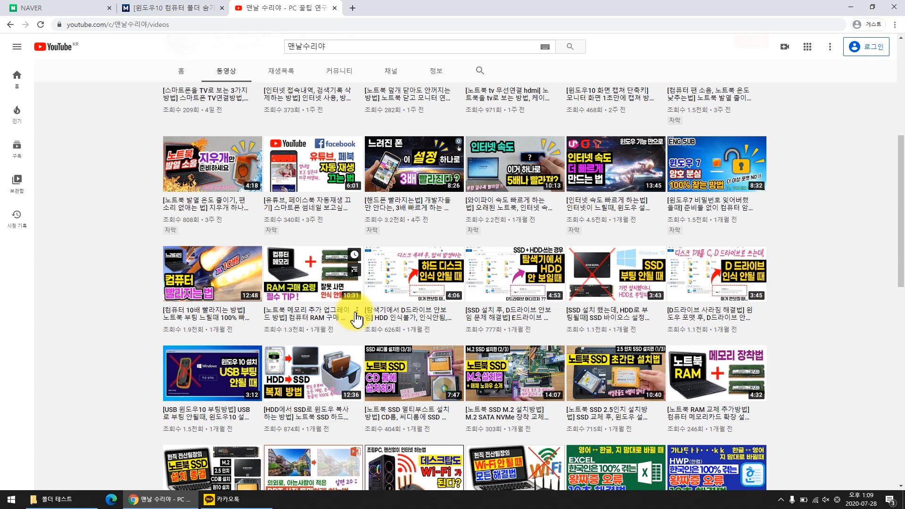
{"action": "scroll", "coordinate": [356, 319], "scroll_direction": "down", "scroll_amount": 5}
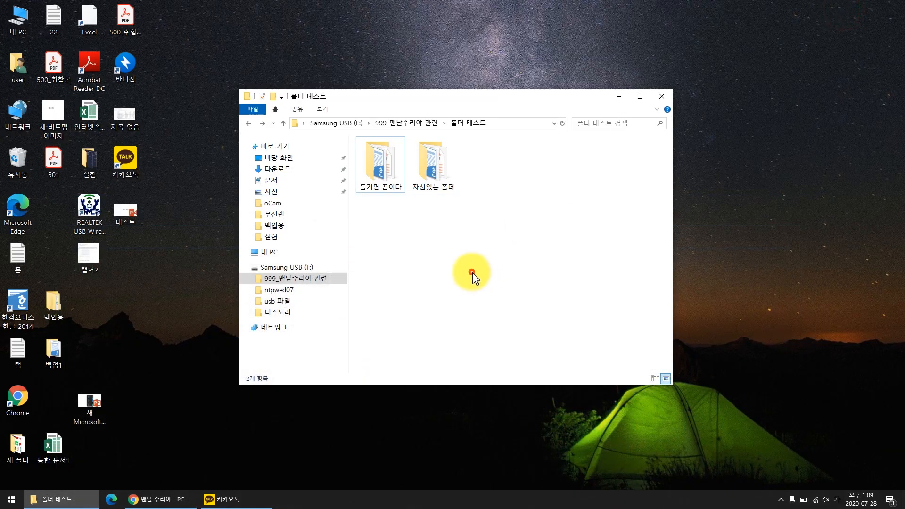
Open the folder 들키면 끝이다 and display its files as large icons
{"action": "key", "text": "Right"}
{"action": "left_click", "coordinate": [454, 192]}
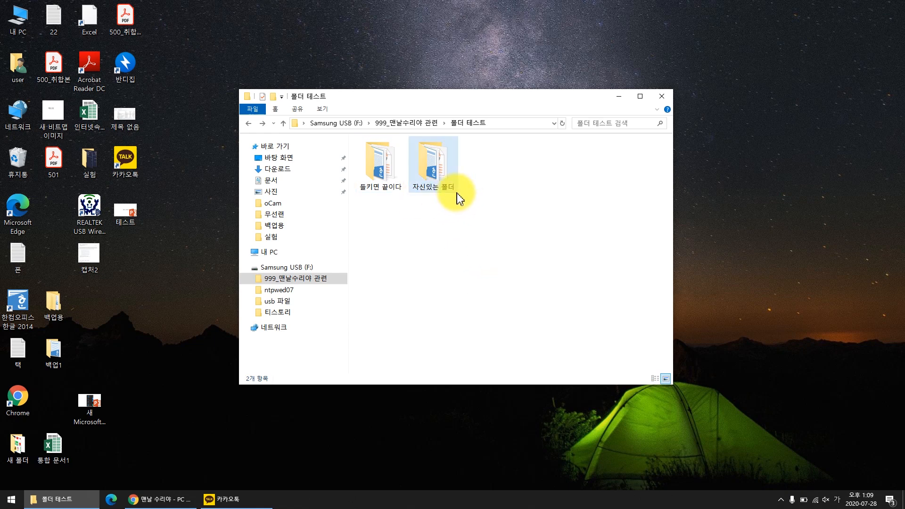
{"action": "left_click", "coordinate": [389, 190]}
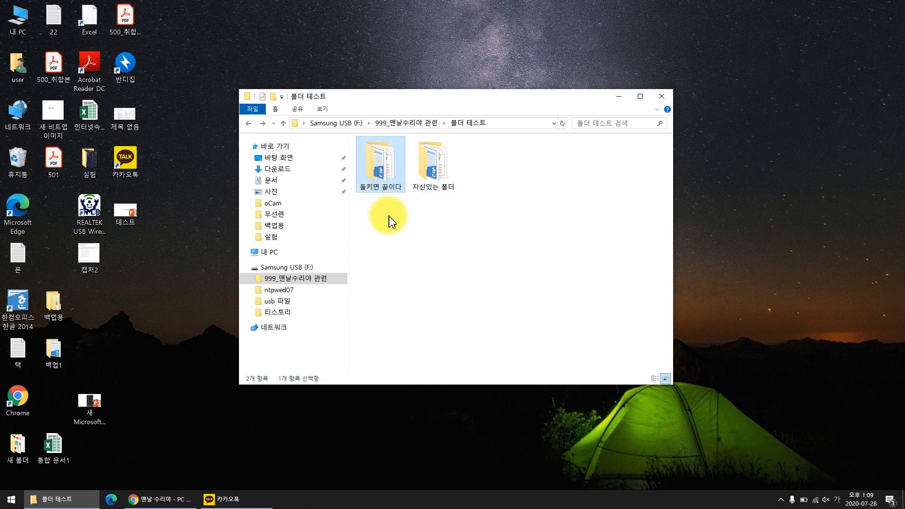
{"action": "double_click", "coordinate": [375, 175]}
{"action": "right_click", "coordinate": [449, 246]}
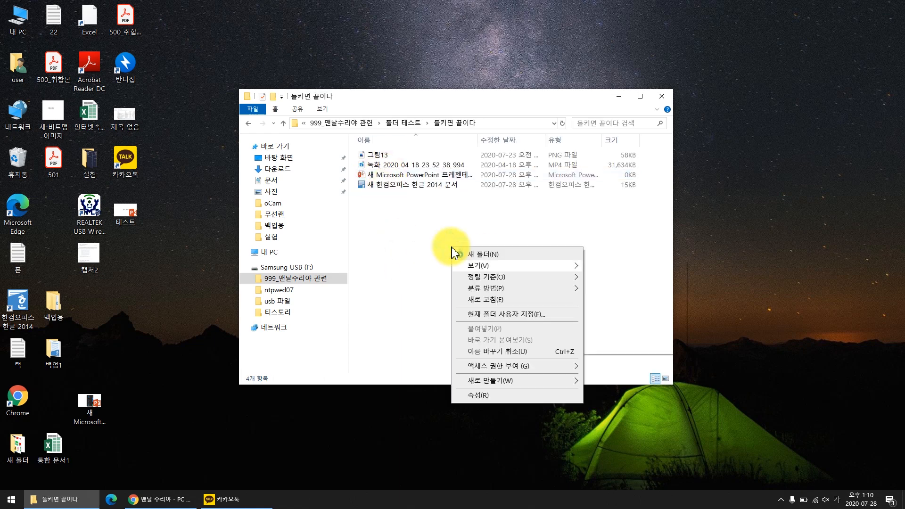
{"action": "key", "text": "v"}
{"action": "key", "text": "r"}
Look over the image, video, PowerPoint and Hangul files inside the folder 들키면 끝이다
{"action": "left_click", "coordinate": [379, 187]}
{"action": "left_click", "coordinate": [416, 241]}
{"action": "left_click", "coordinate": [429, 178]}
{"action": "left_click", "coordinate": [491, 177]}
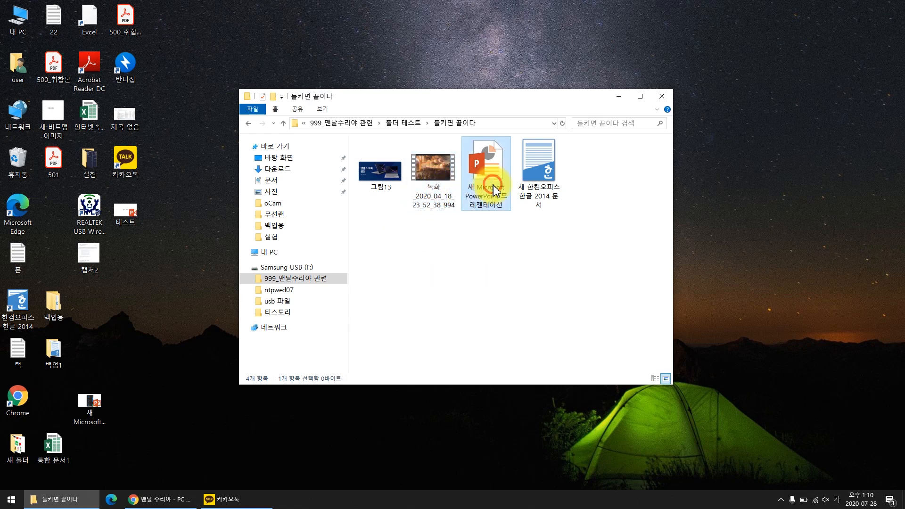
{"action": "left_click", "coordinate": [542, 187]}
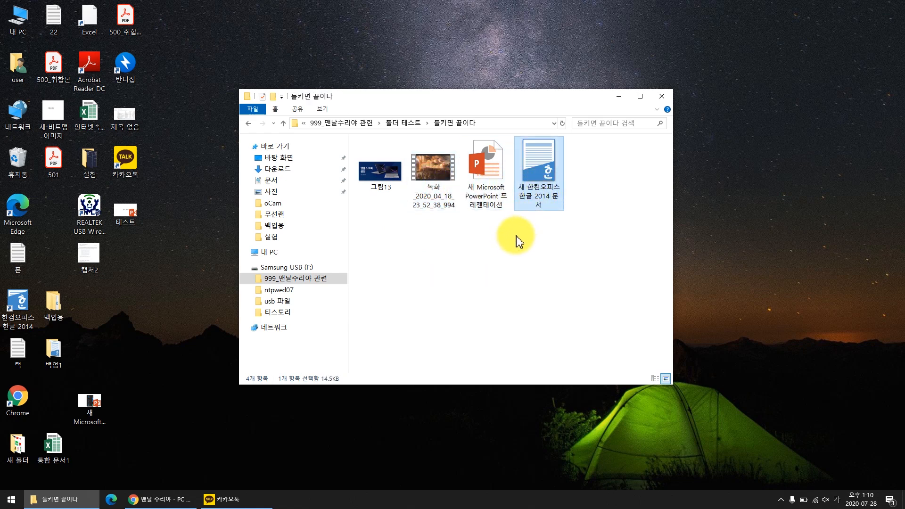
{"action": "left_click", "coordinate": [509, 257]}
{"action": "left_click_drag", "start_coordinate": [586, 266], "coordinate": [364, 162]}
{"action": "left_click", "coordinate": [419, 228]}
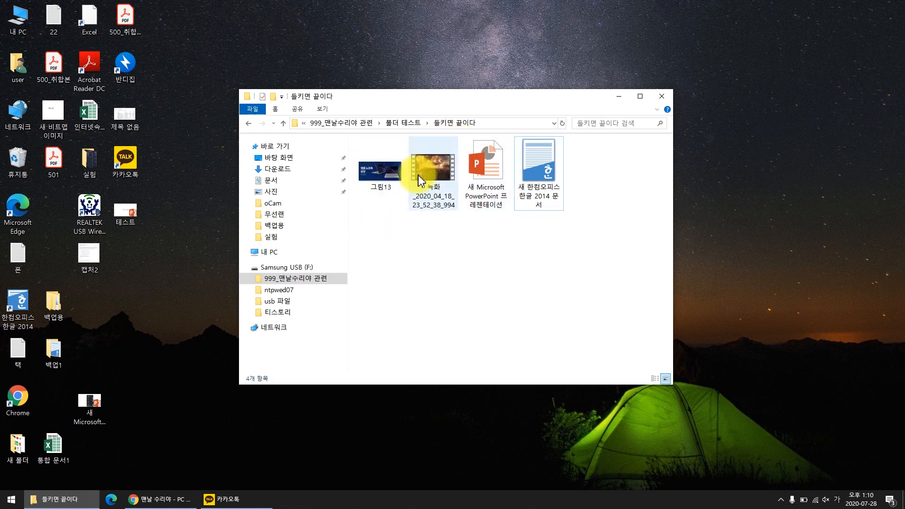
{"action": "left_click", "coordinate": [465, 260]}
Set the Hidden (숨김) attribute on the file 새 한컴오피스 한글 2014 문서 in its properties and apply it
{"action": "left_click", "coordinate": [552, 183]}
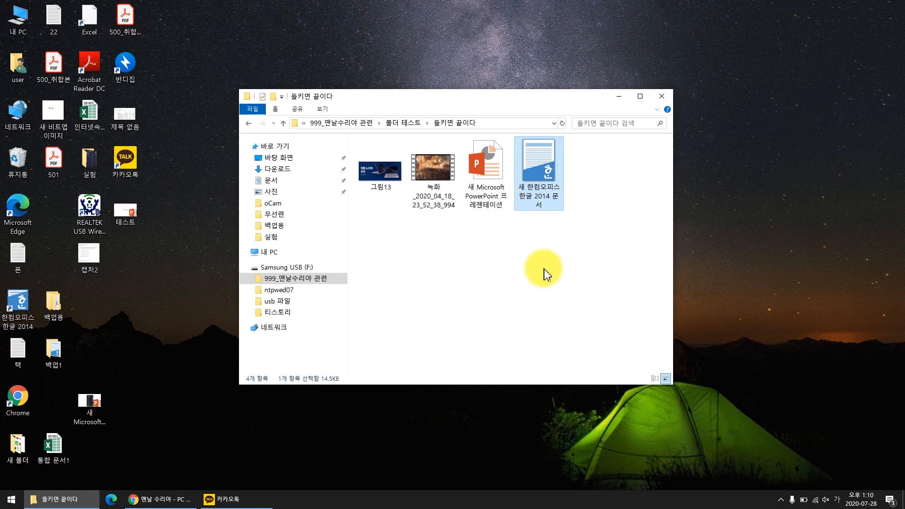
{"action": "right_click", "coordinate": [546, 178]}
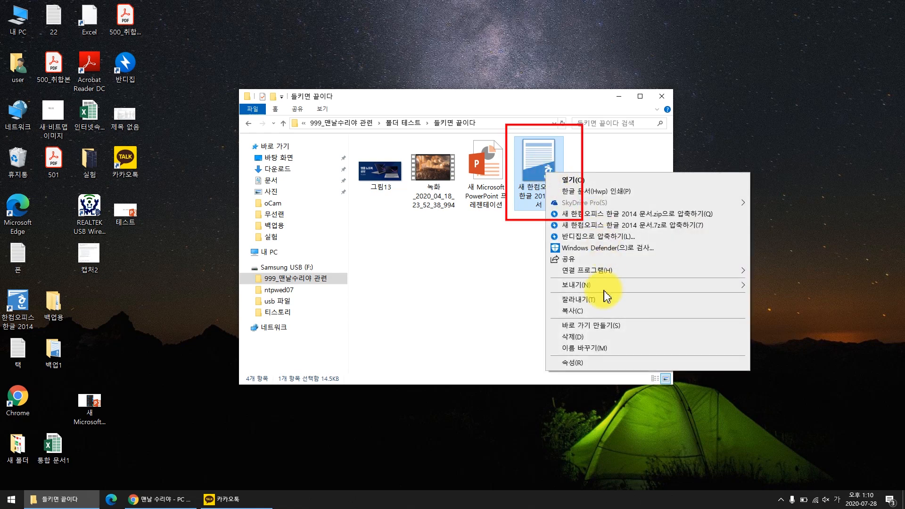
{"action": "left_click", "coordinate": [609, 361]}
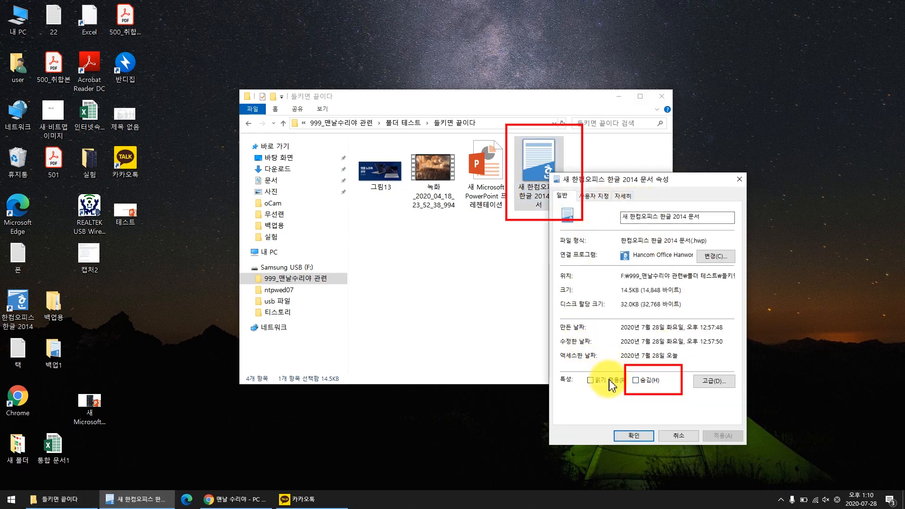
{"action": "left_click", "coordinate": [646, 381]}
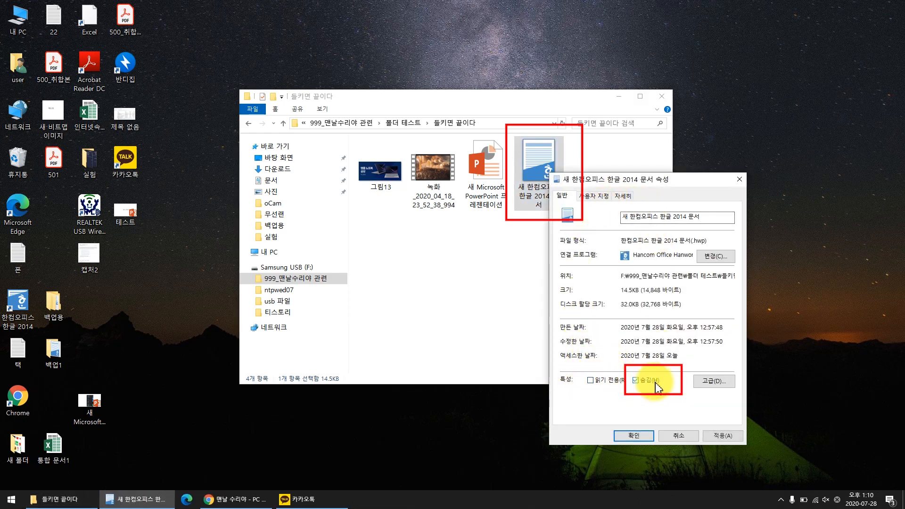
{"action": "left_click", "coordinate": [633, 434]}
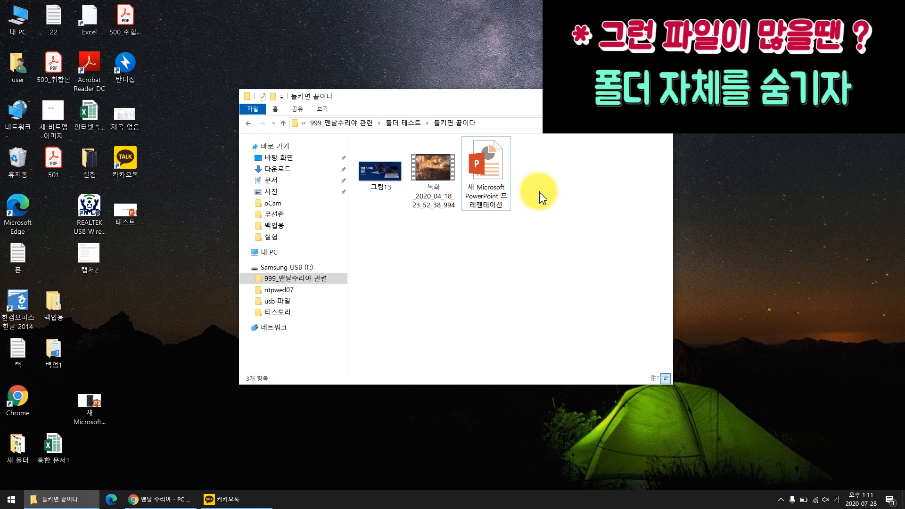
Return to 폴더 테스트 and hide the folder 들키면 끝이다, applying the change to its subfolders and files
{"action": "key", "text": "BackSpace"}
{"action": "left_click", "coordinate": [389, 243]}
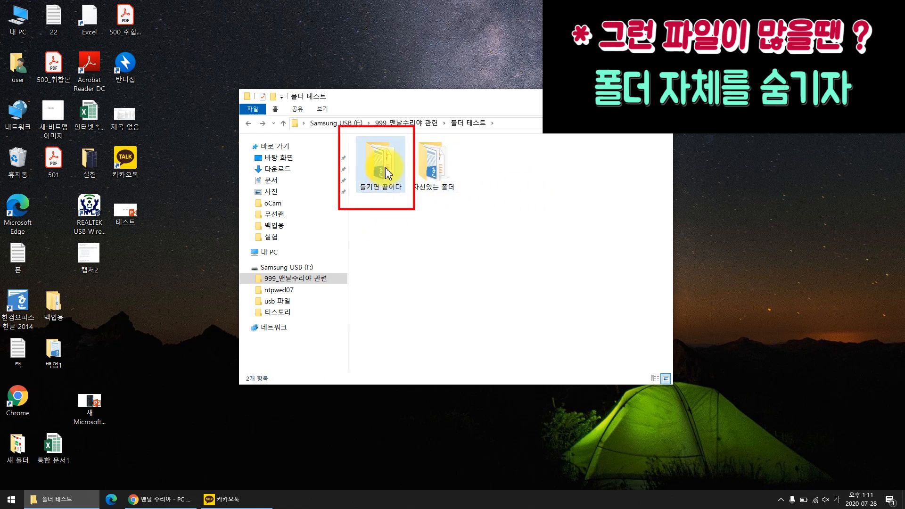
{"action": "right_click", "coordinate": [386, 172]}
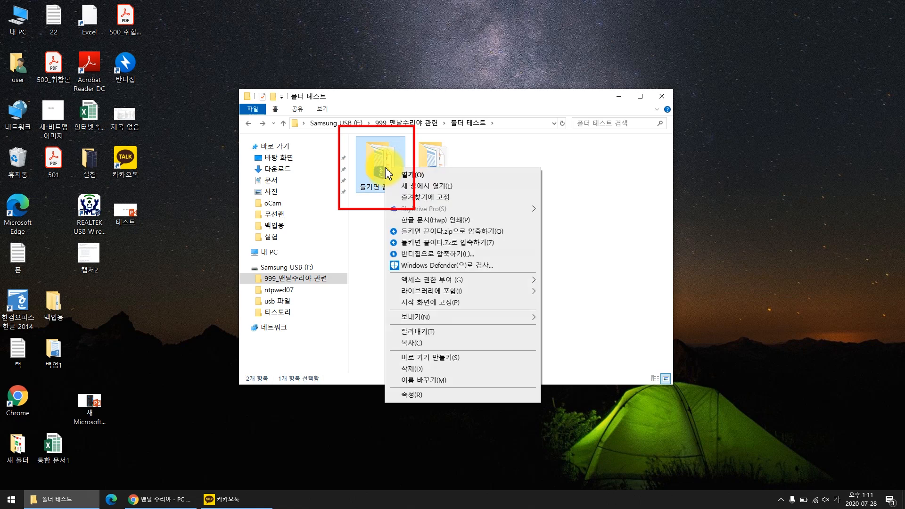
{"action": "left_click", "coordinate": [456, 393]}
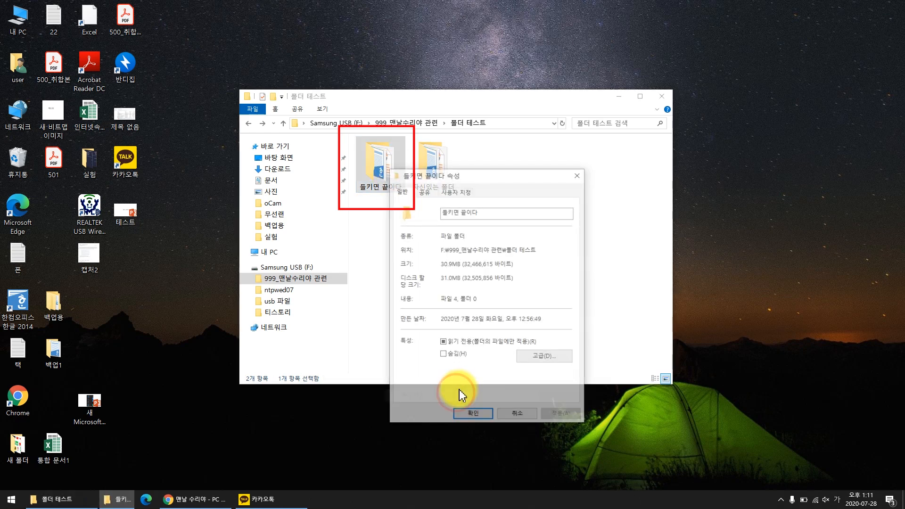
{"action": "left_click", "coordinate": [459, 359]}
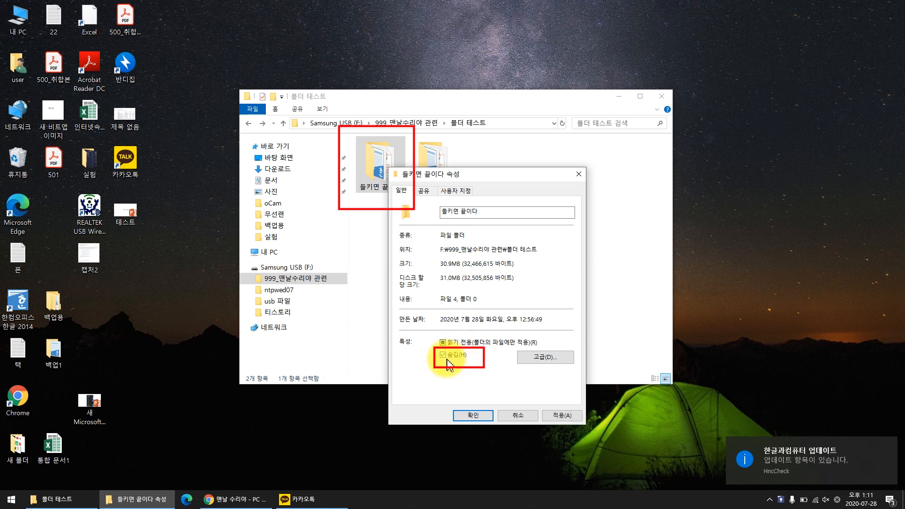
{"action": "left_click", "coordinate": [469, 416]}
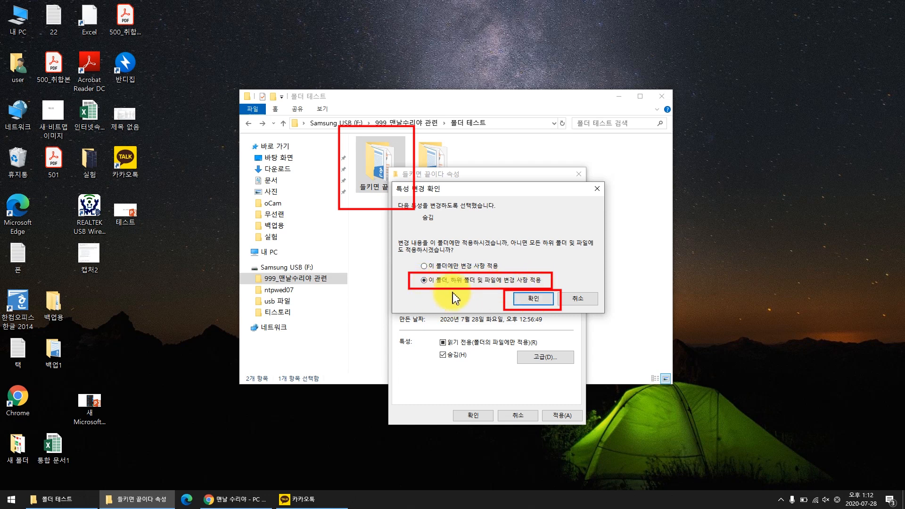
{"action": "left_click", "coordinate": [530, 298]}
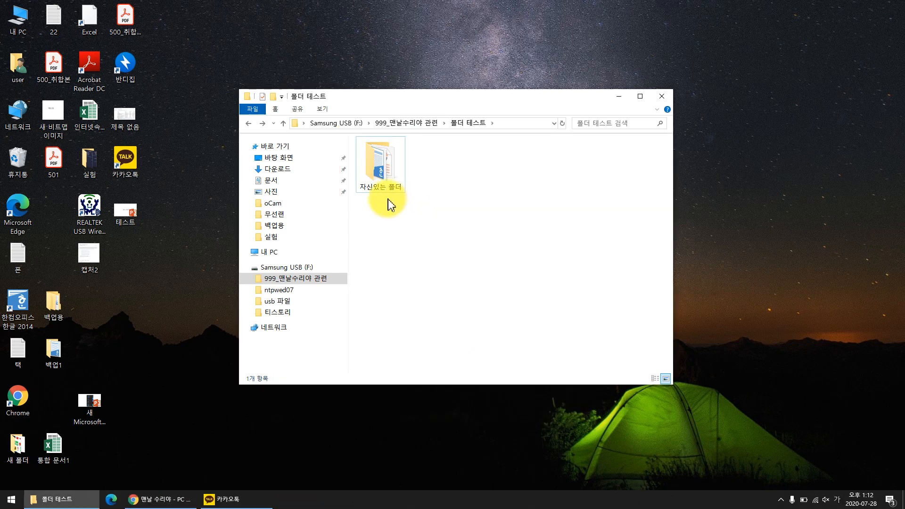
{"action": "left_click", "coordinate": [392, 178]}
{"action": "left_click", "coordinate": [448, 217]}
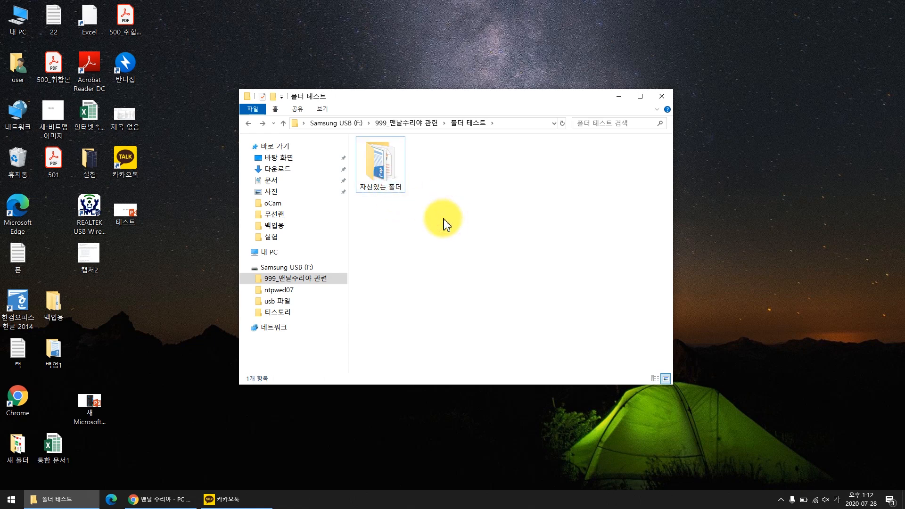
{"action": "left_click", "coordinate": [443, 218]}
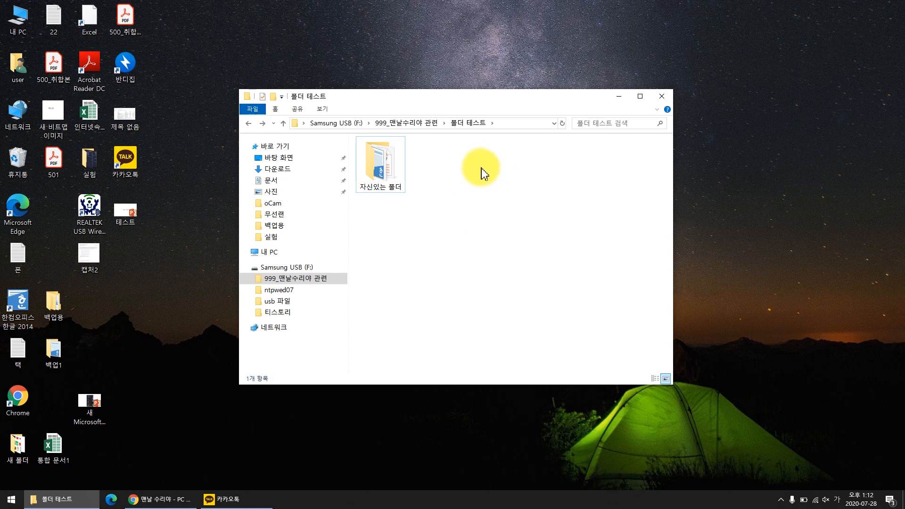
{"action": "left_click", "coordinate": [454, 197]}
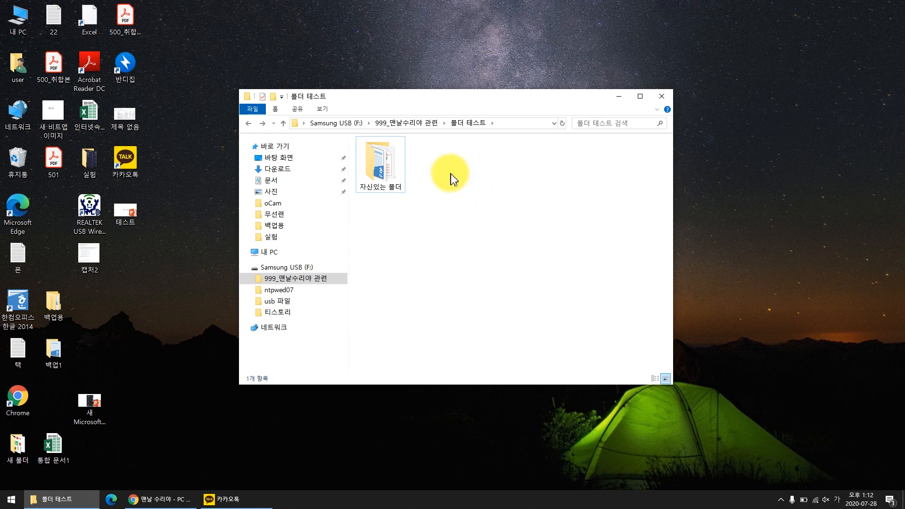
{"action": "left_click", "coordinate": [450, 183]}
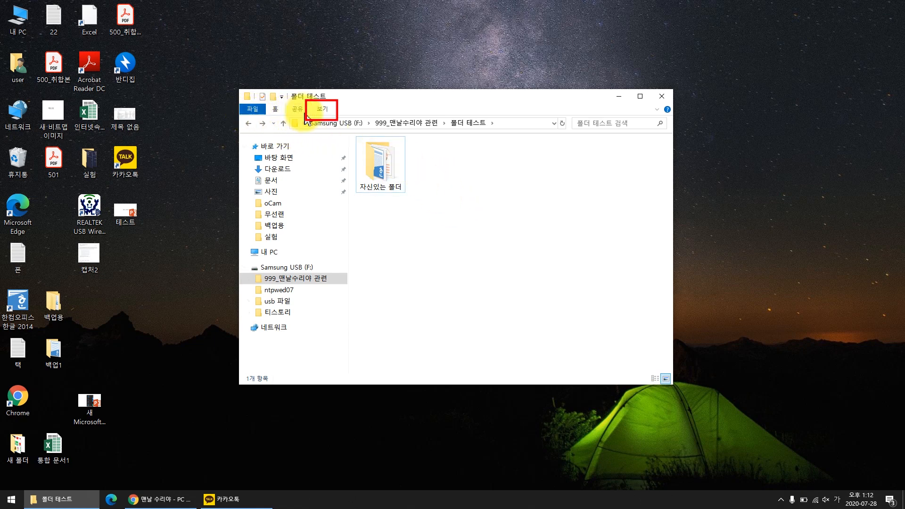
Turn on the display of hidden items (숨긴 항목) in File Explorer and select the hidden folder 들키면 끝이다
{"action": "left_click", "coordinate": [329, 114]}
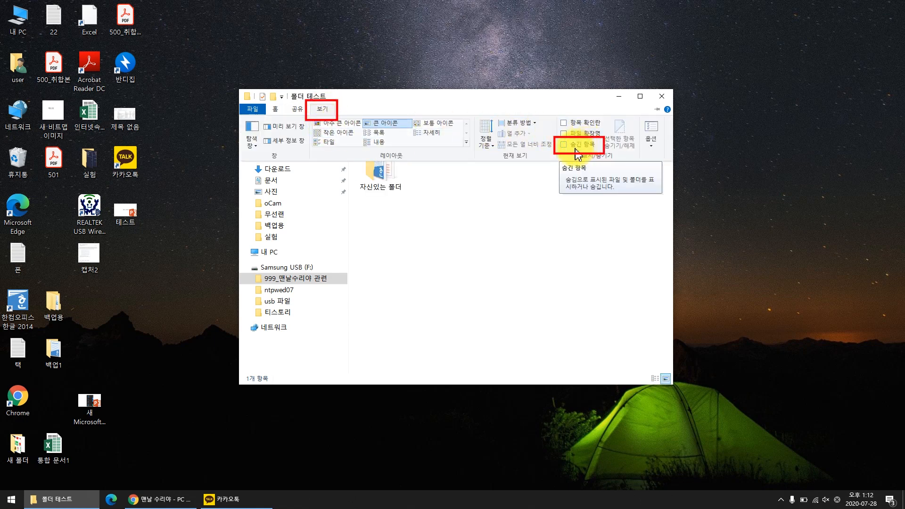
{"action": "left_click", "coordinate": [583, 149]}
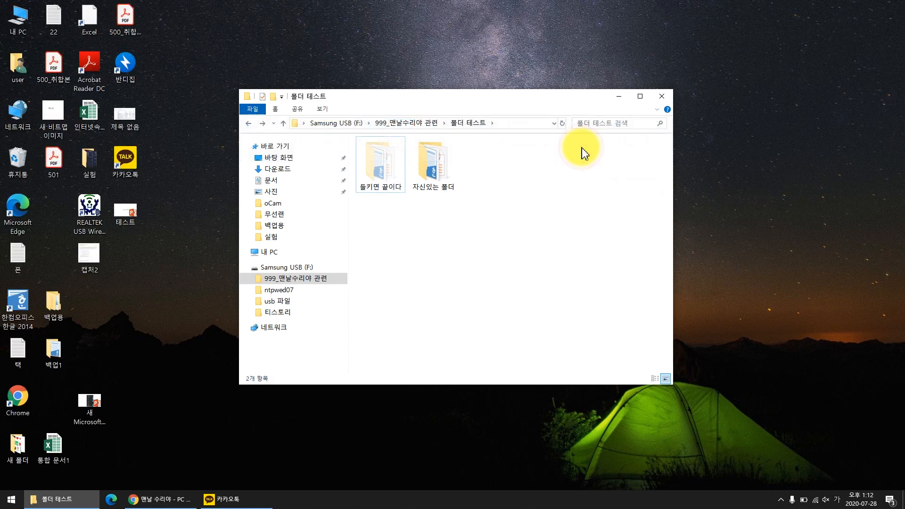
{"action": "left_click", "coordinate": [395, 187]}
{"action": "left_click", "coordinate": [400, 236]}
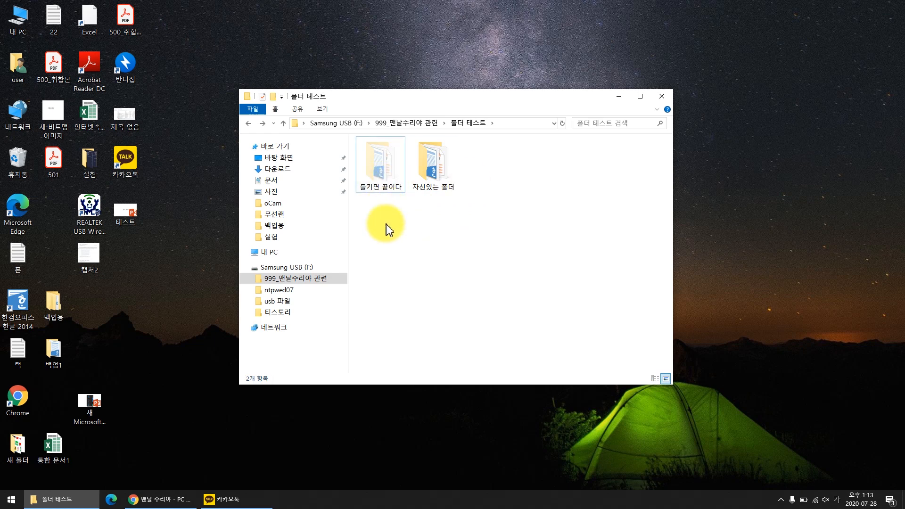
Open the hidden folder 들키면 끝이다, check the files inside, and go back to 폴더 테스트
{"action": "double_click", "coordinate": [386, 181]}
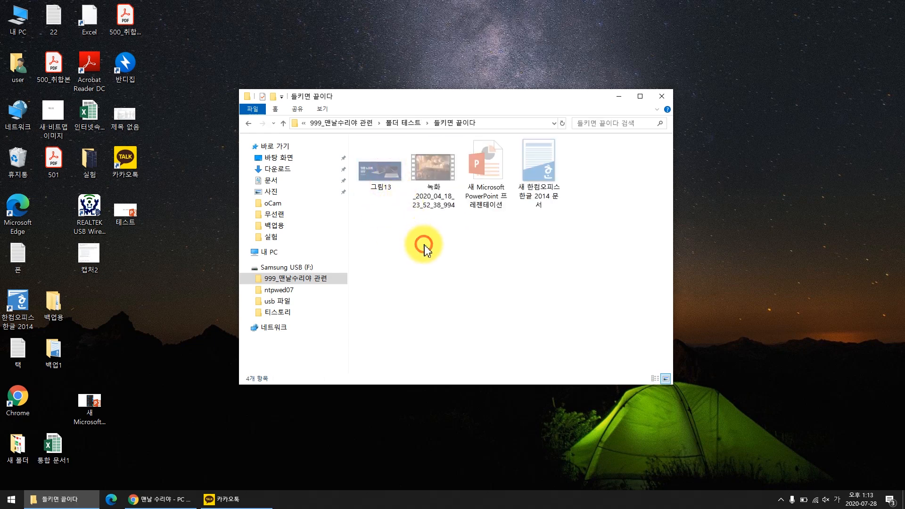
{"action": "left_click_drag", "start_coordinate": [642, 228], "coordinate": [363, 151]}
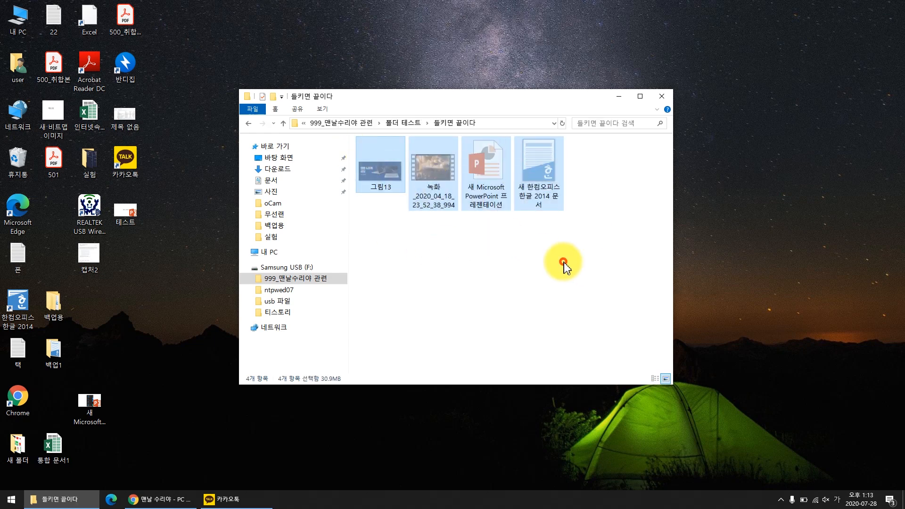
{"action": "left_click", "coordinate": [612, 259]}
{"action": "key", "text": "alt+Left"}
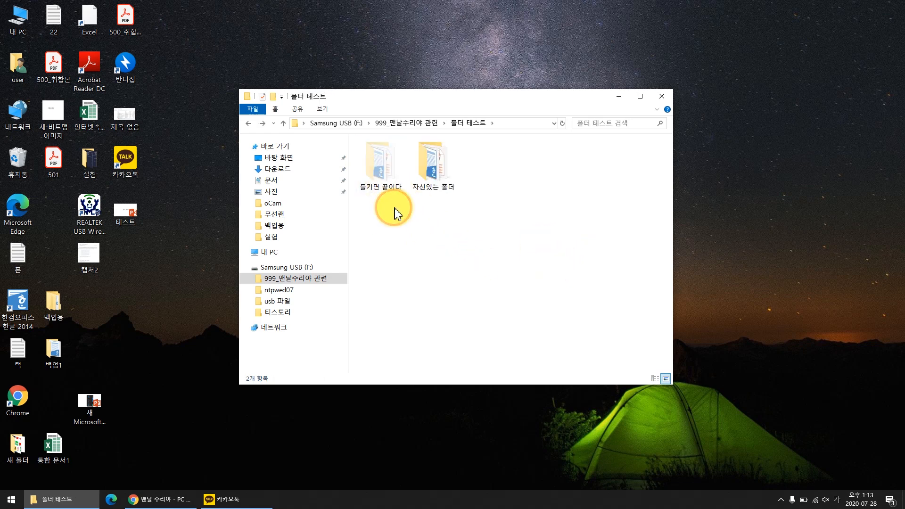
Clear the Hidden (숨김) attribute of the folder 들키면 끝이다, applying the change to its subfolders and files
{"action": "left_click", "coordinate": [389, 192]}
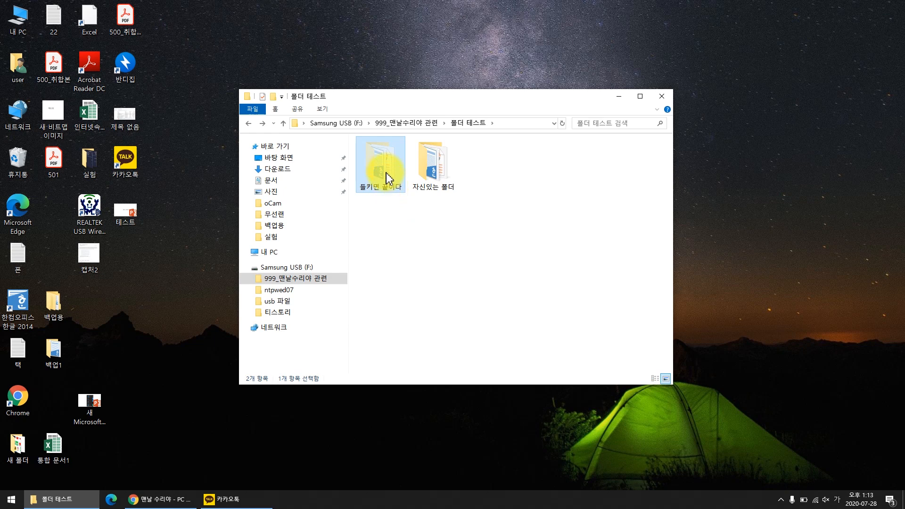
{"action": "right_click", "coordinate": [386, 173]}
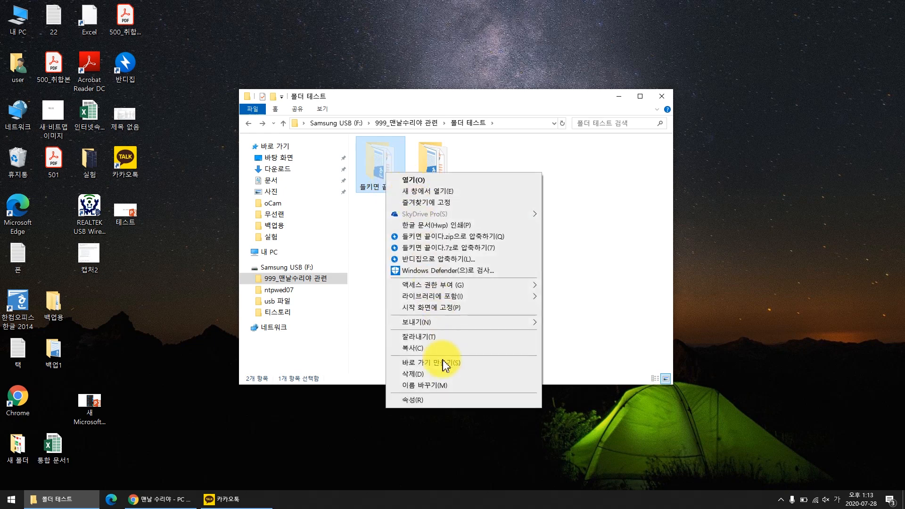
{"action": "left_click", "coordinate": [448, 400]}
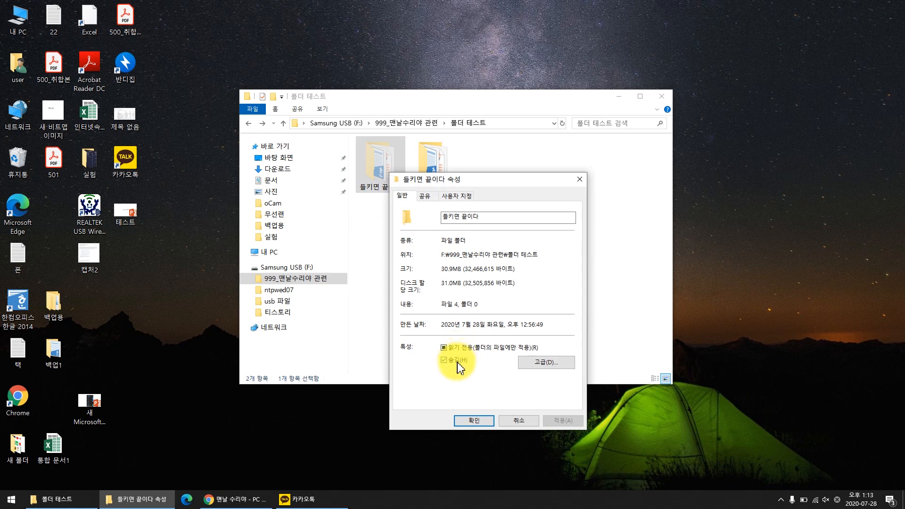
{"action": "left_click", "coordinate": [474, 420]}
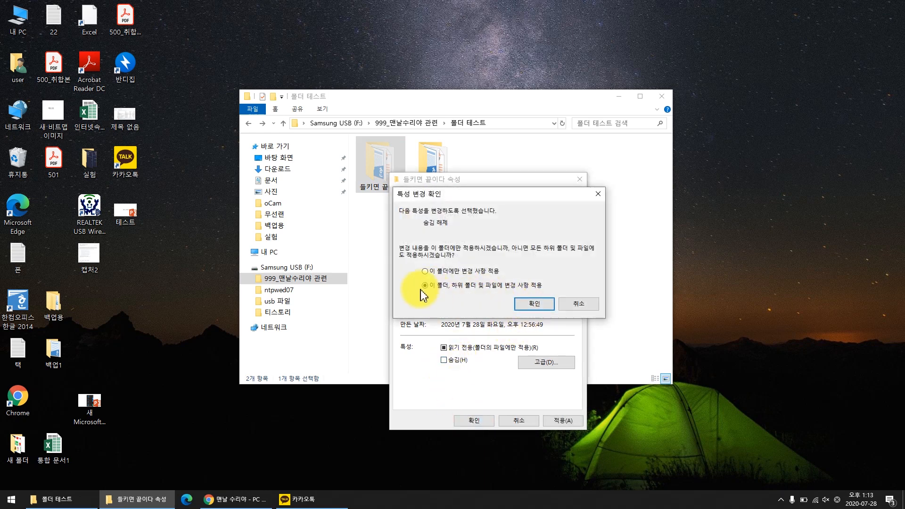
{"action": "left_click", "coordinate": [534, 303]}
Check the folders in 폴더 테스트 and open 들키면 끝이다 to view its files
{"action": "left_click_drag", "start_coordinate": [490, 242], "coordinate": [372, 137]}
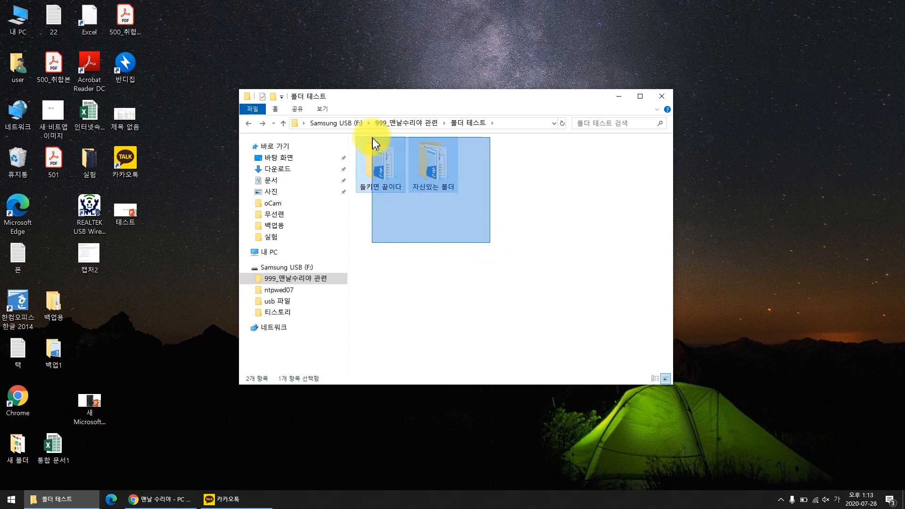
{"action": "left_click", "coordinate": [388, 229]}
{"action": "double_click", "coordinate": [383, 166]}
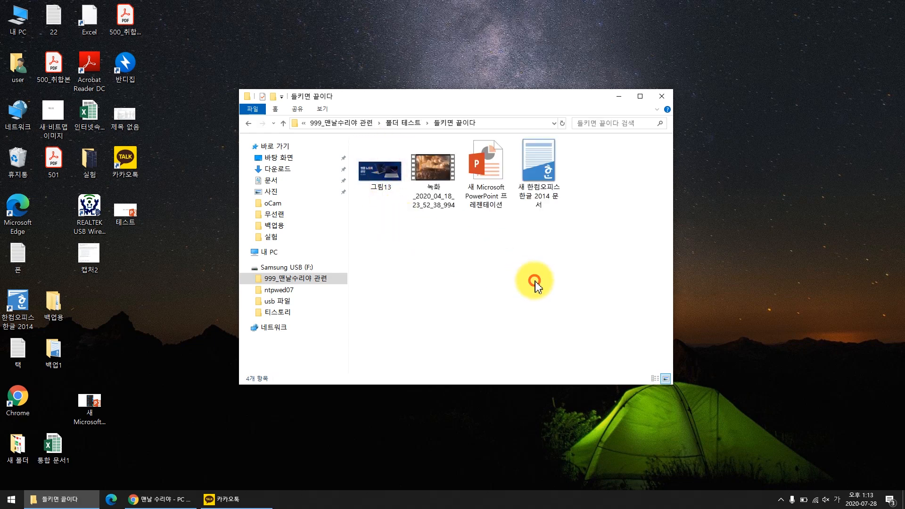
Check the files inside 들키면 끝이다 and go back to 폴더 테스트
{"action": "left_click_drag", "start_coordinate": [595, 244], "coordinate": [295, 133]}
{"action": "left_click", "coordinate": [528, 259]}
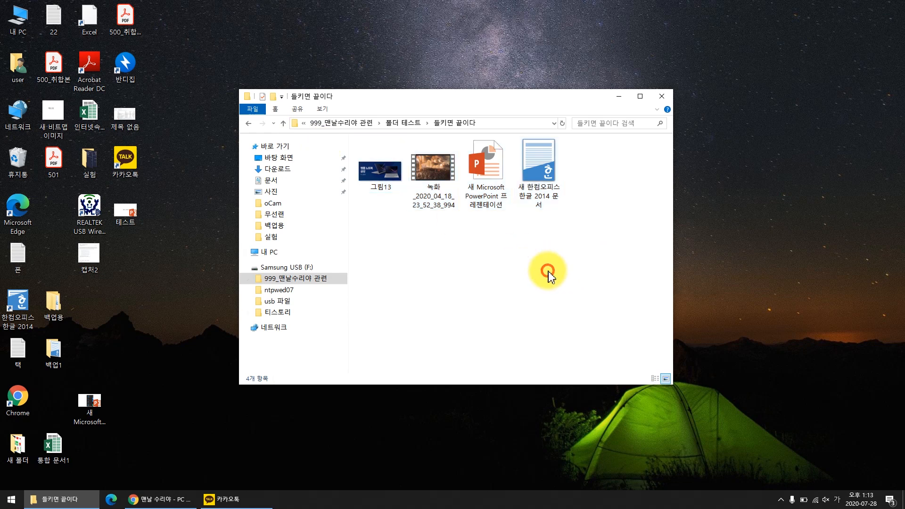
{"action": "left_click", "coordinate": [536, 191]}
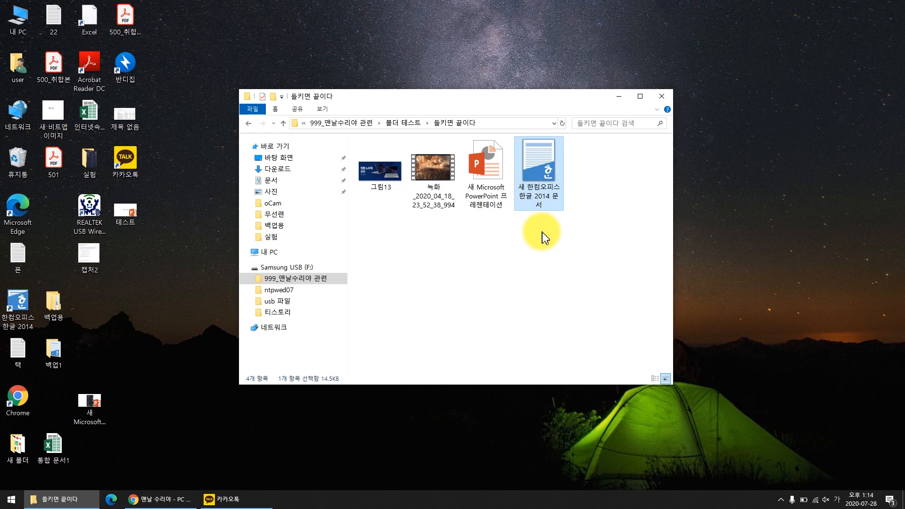
{"action": "mouse_move", "coordinate": [542, 199]}
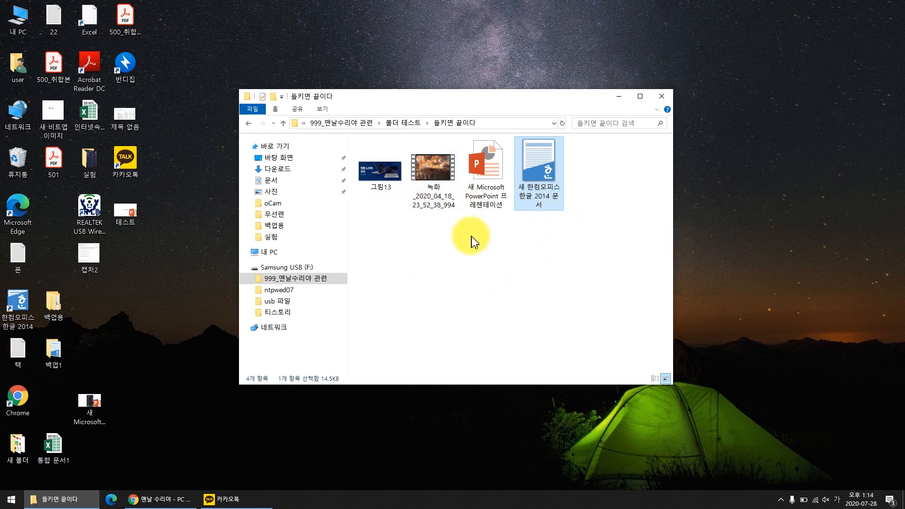
{"action": "left_click", "coordinate": [572, 244]}
{"action": "left_click_drag", "start_coordinate": [607, 253], "coordinate": [542, 241]}
{"action": "key", "text": "BackSpace"}
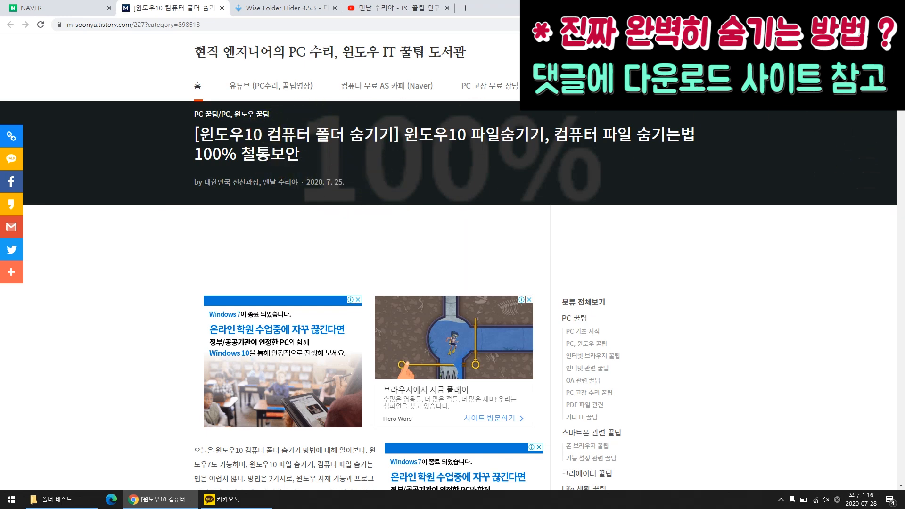
Open the Wise Folder Hider (Windows) page linked in the Chrome blog post and download the latest version, 4.5.3
{"action": "scroll", "coordinate": [899, 129], "scroll_direction": "down", "scroll_amount": 20}
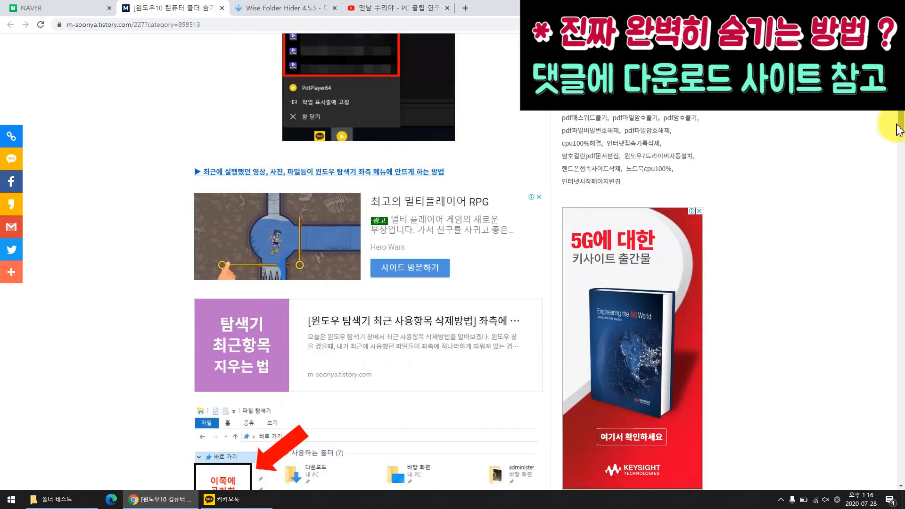
{"action": "scroll", "coordinate": [899, 130], "scroll_direction": "down", "scroll_amount": 10}
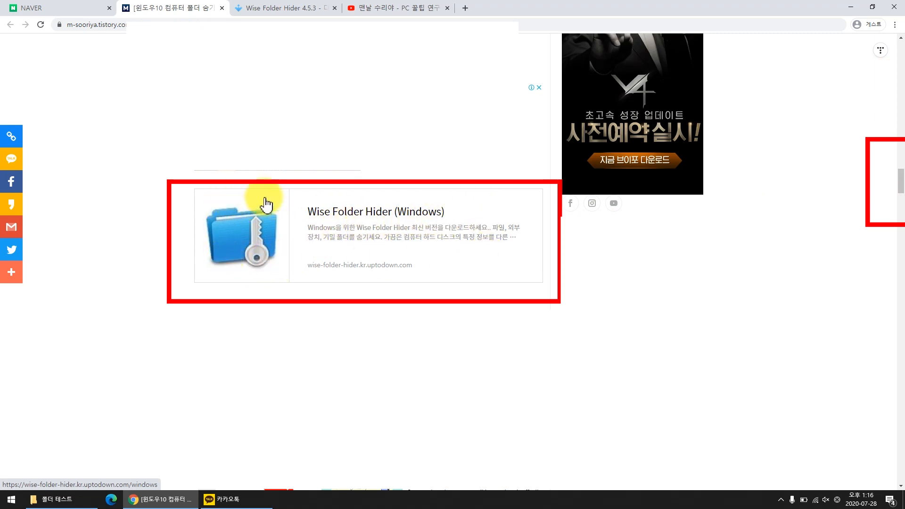
{"action": "middle_click", "coordinate": [399, 257]}
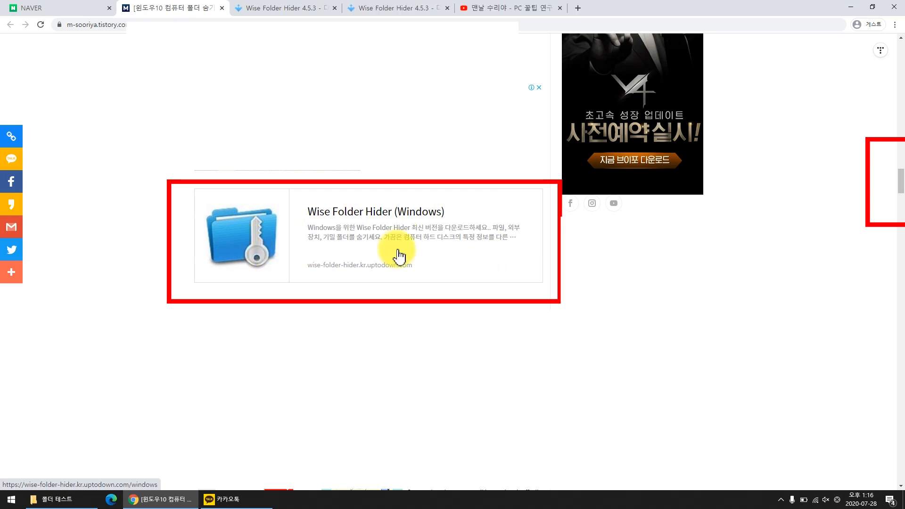
{"action": "left_click", "coordinate": [391, 258]}
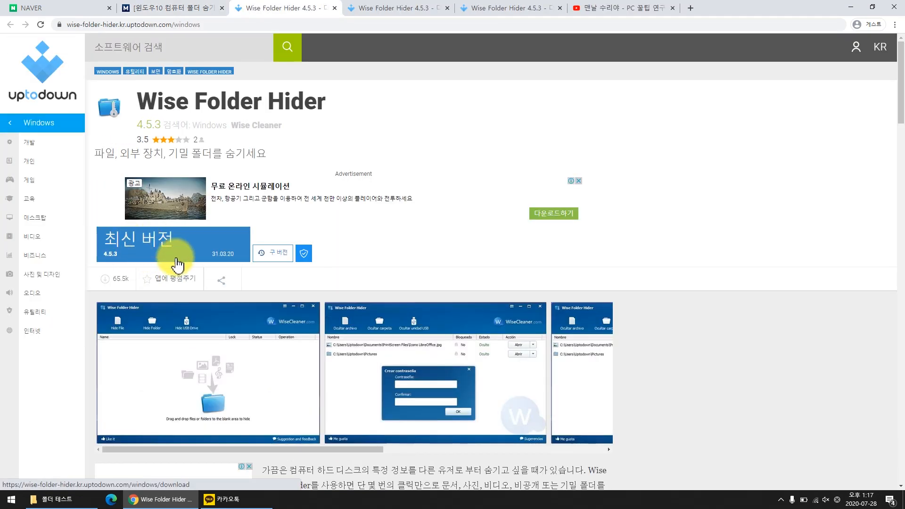
{"action": "left_click", "coordinate": [164, 245]}
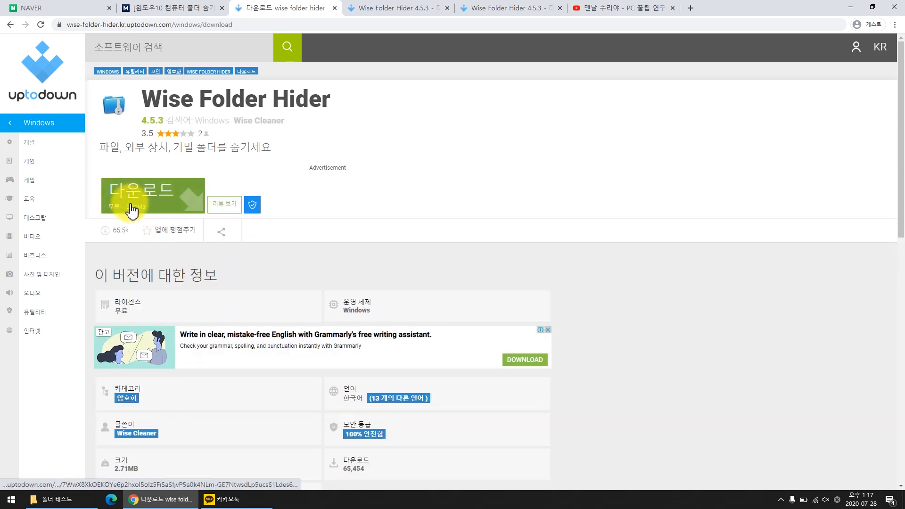
{"action": "left_click", "coordinate": [143, 204]}
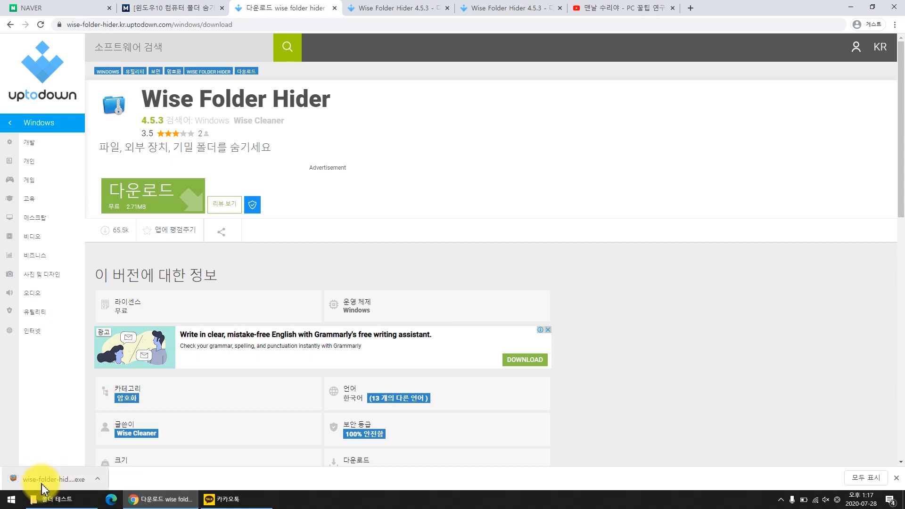
Install Wise Folder Hider, accepting the user agreement, keeping the default folder and choosing to restart the system later
{"action": "left_click", "coordinate": [42, 485]}
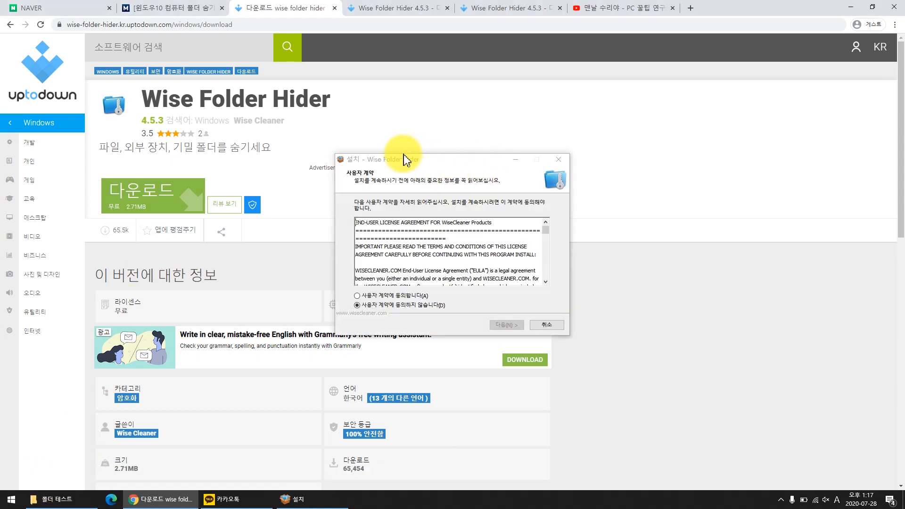
{"action": "left_click", "coordinate": [387, 296]}
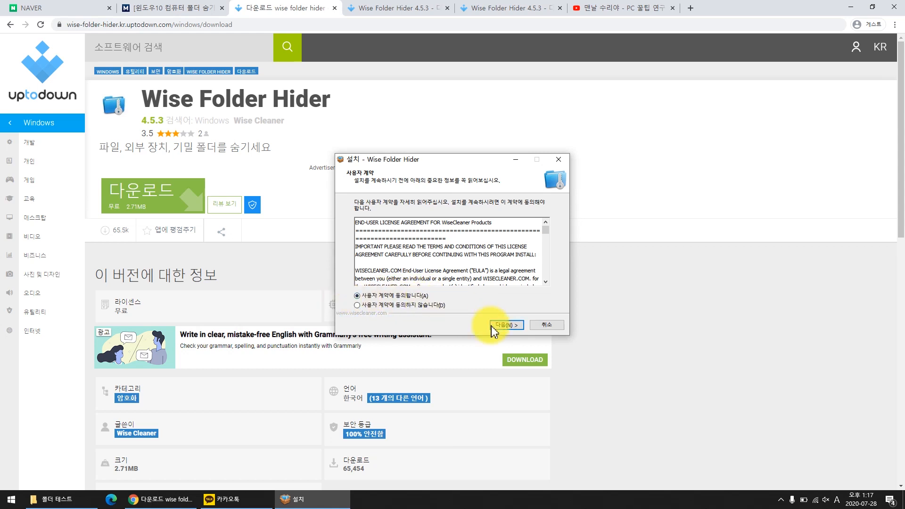
{"action": "left_click", "coordinate": [507, 326]}
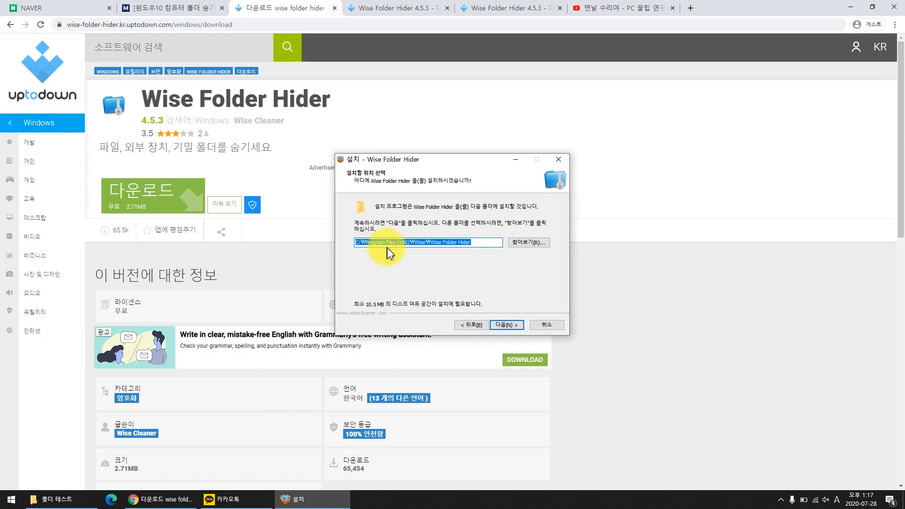
{"action": "left_click", "coordinate": [513, 327]}
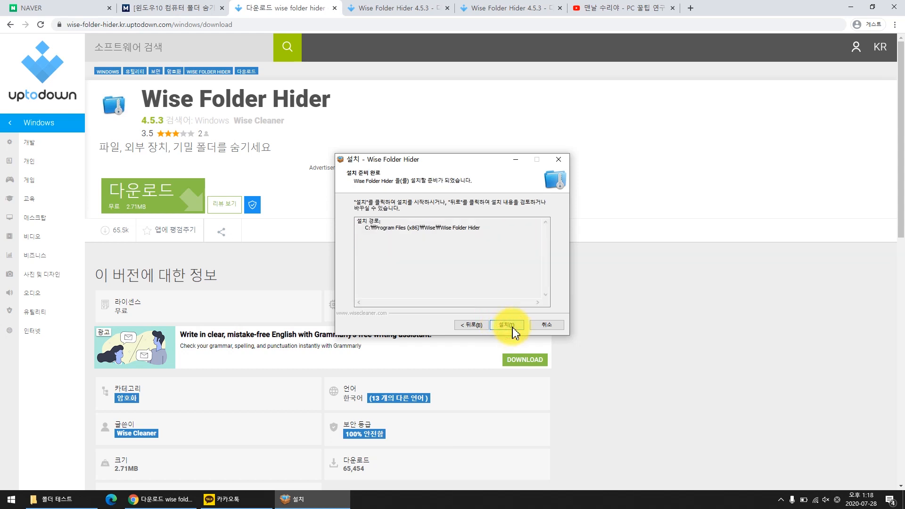
{"action": "left_click", "coordinate": [518, 327]}
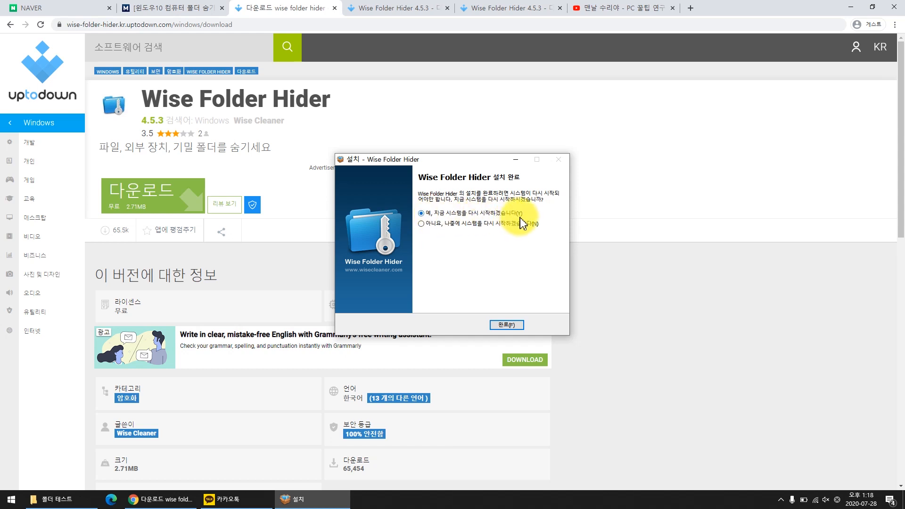
{"action": "left_click", "coordinate": [440, 225]}
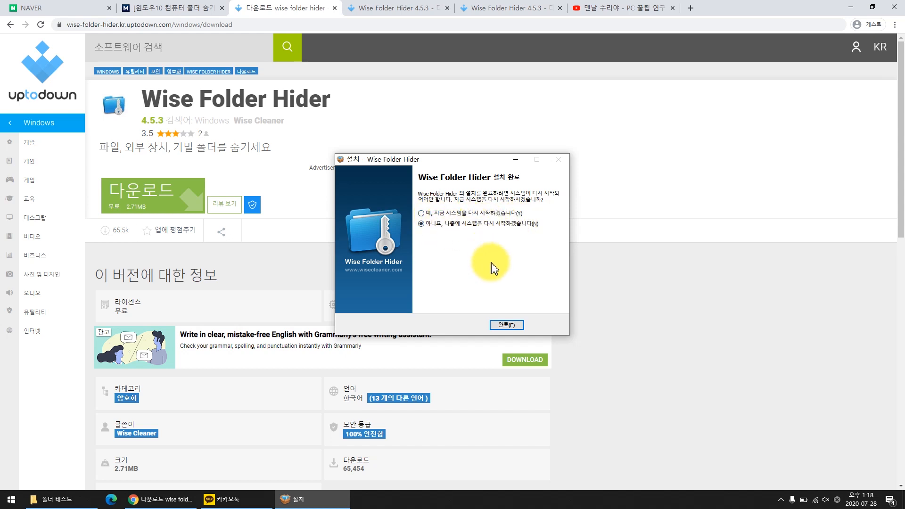
{"action": "left_click", "coordinate": [505, 325]}
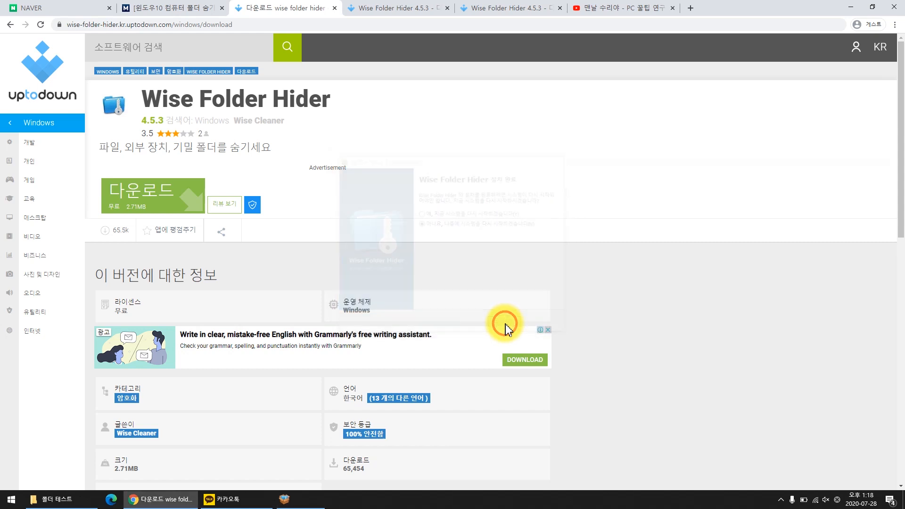
Minimize the browser, search Windows for "wise" and place a Wise Folder Hider shortcut on the desktop
{"action": "left_click", "coordinate": [851, 8]}
{"action": "left_click", "coordinate": [53, 231]}
{"action": "left_click_drag", "start_coordinate": [56, 213], "coordinate": [199, 220]}
{"action": "key", "text": "super"}
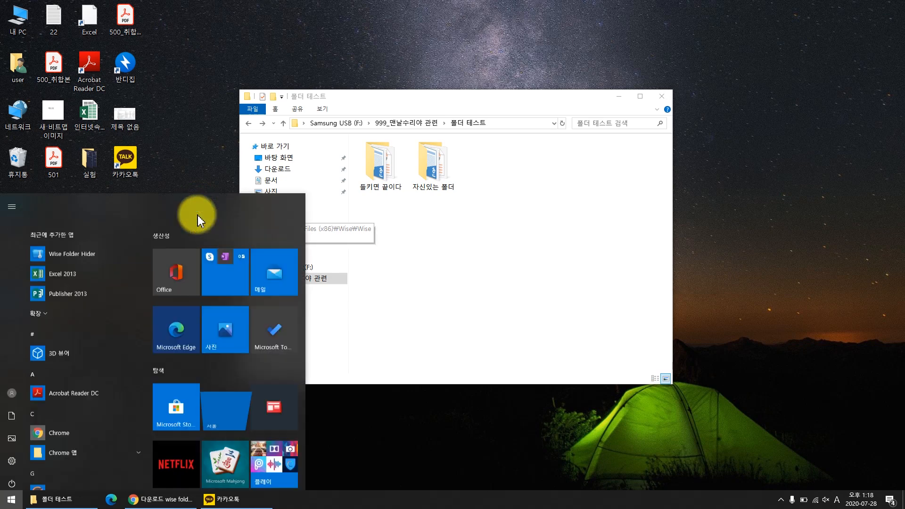
{"action": "type", "text": "wise"}
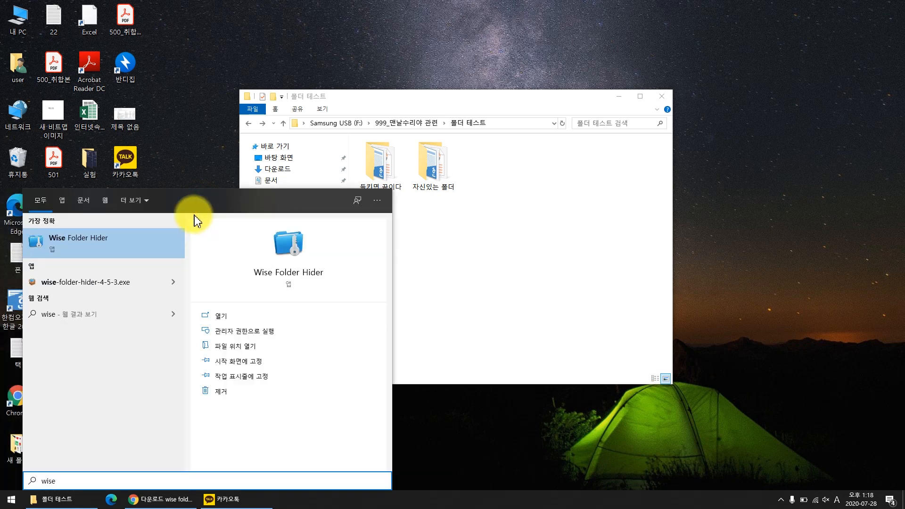
{"action": "left_click_drag", "start_coordinate": [109, 259], "coordinate": [196, 214]}
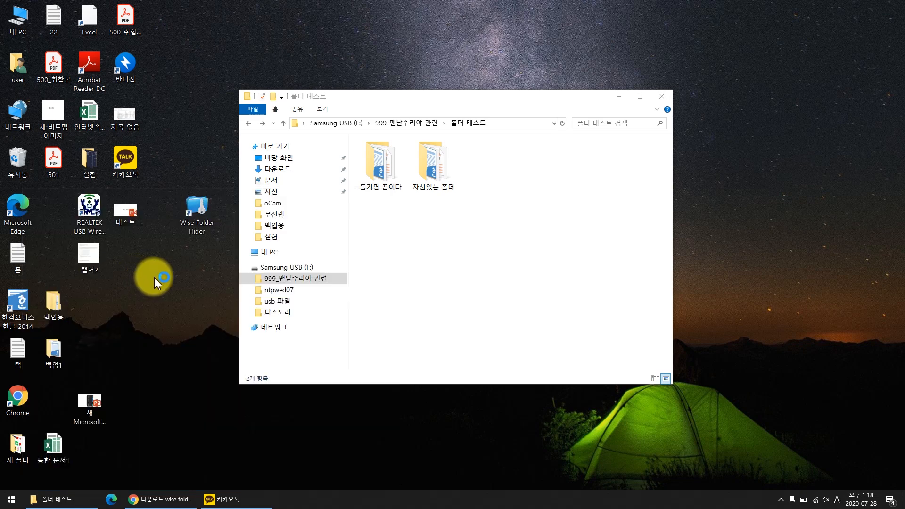
Launch Wise Folder Hider from the desktop and create its login password, filling in both the password and confirmation fields
{"action": "double_click", "coordinate": [197, 222]}
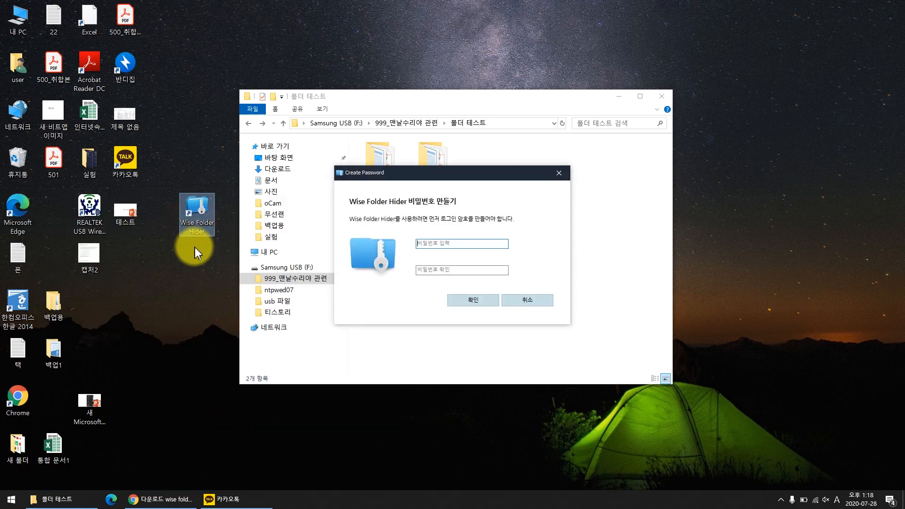
{"action": "left_click", "coordinate": [434, 243]}
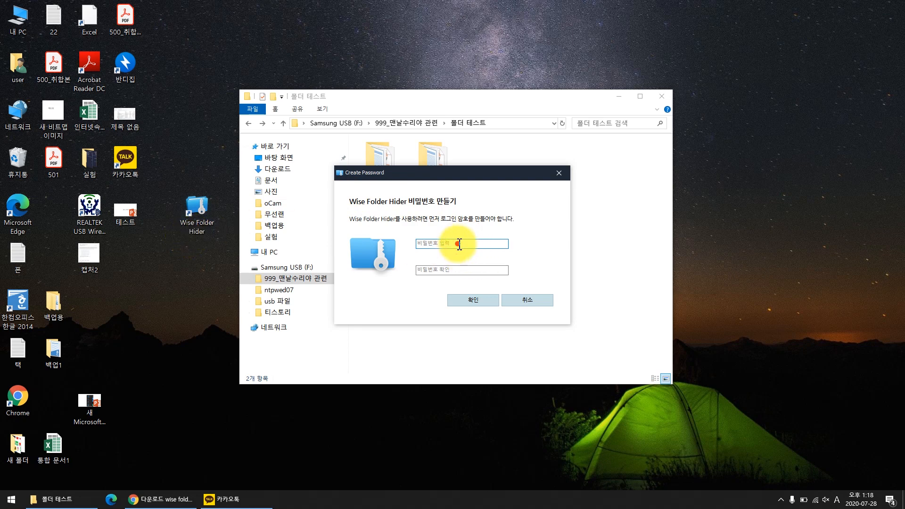
{"action": "type", "text": "1"}
{"action": "left_click", "coordinate": [453, 270]}
{"action": "type", "text": "1"}
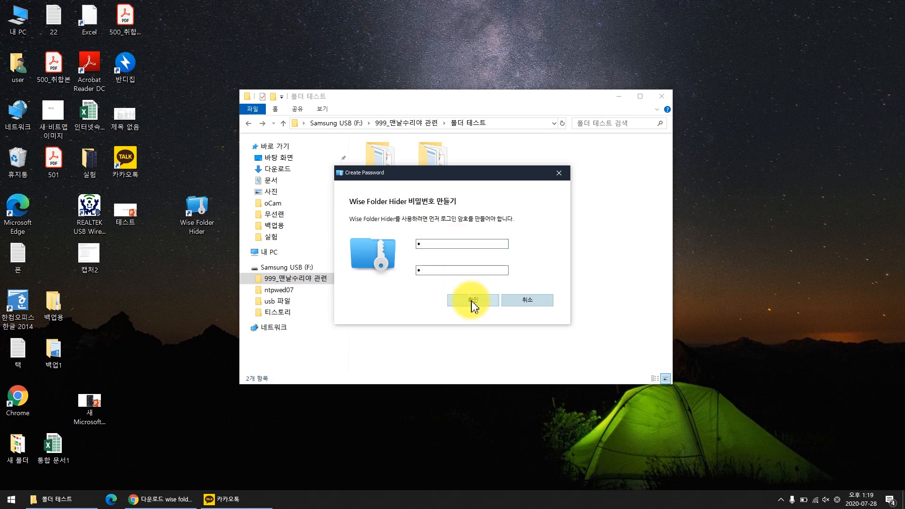
{"action": "left_click", "coordinate": [435, 245]}
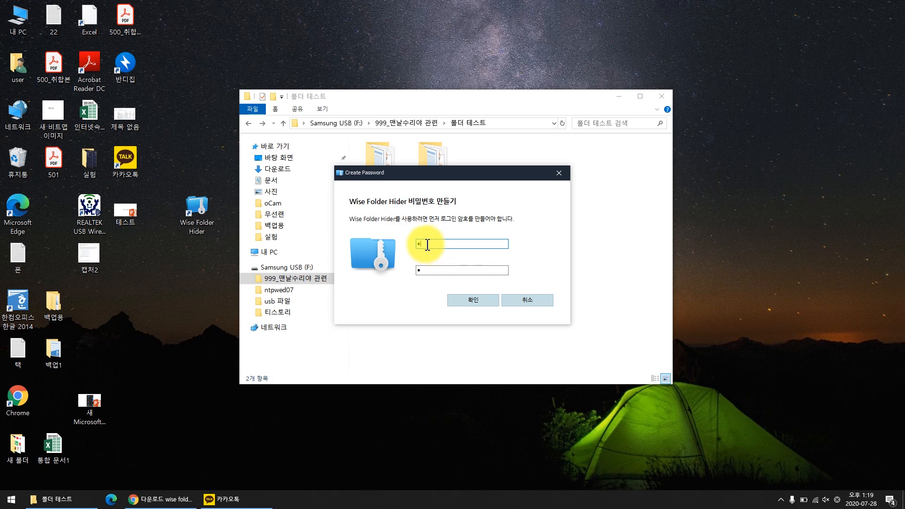
{"action": "left_click", "coordinate": [472, 301]}
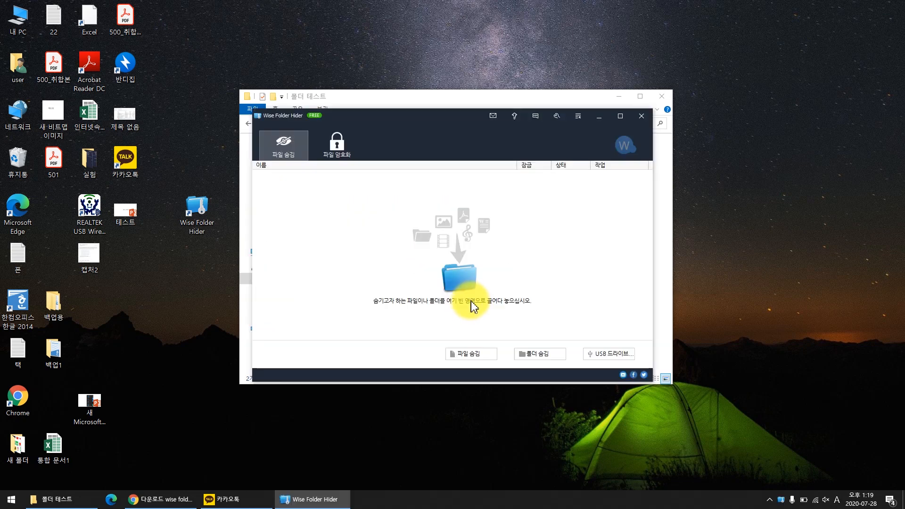
Arrange the Wise Folder Hider and 폴더 테스트 windows side by side
{"action": "left_click", "coordinate": [620, 97]}
{"action": "left_click_drag", "start_coordinate": [450, 114], "coordinate": [219, 118]}
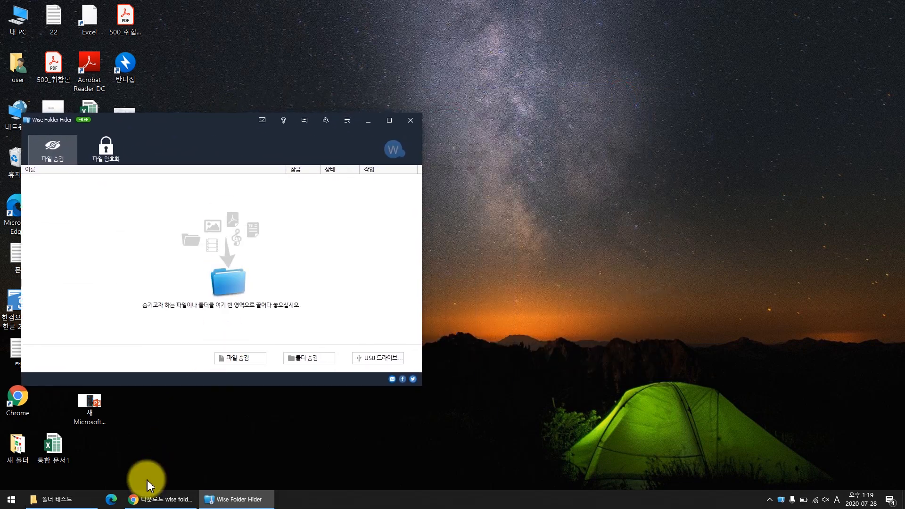
{"action": "left_click", "coordinate": [85, 498]}
{"action": "left_click", "coordinate": [630, 293]}
Open the folder 들키면 끝이다 to check its files and return to 폴더 테스트
{"action": "left_click", "coordinate": [575, 181]}
{"action": "double_click", "coordinate": [585, 186]}
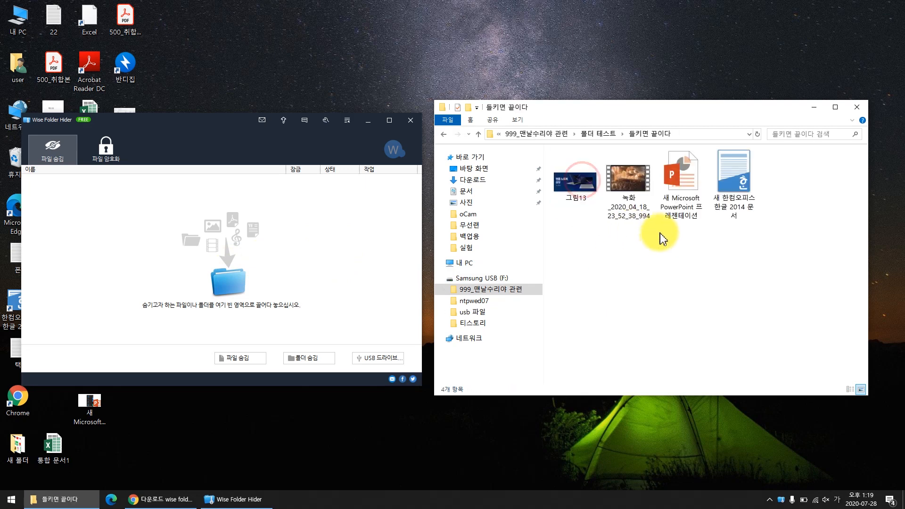
{"action": "left_click", "coordinate": [443, 133]}
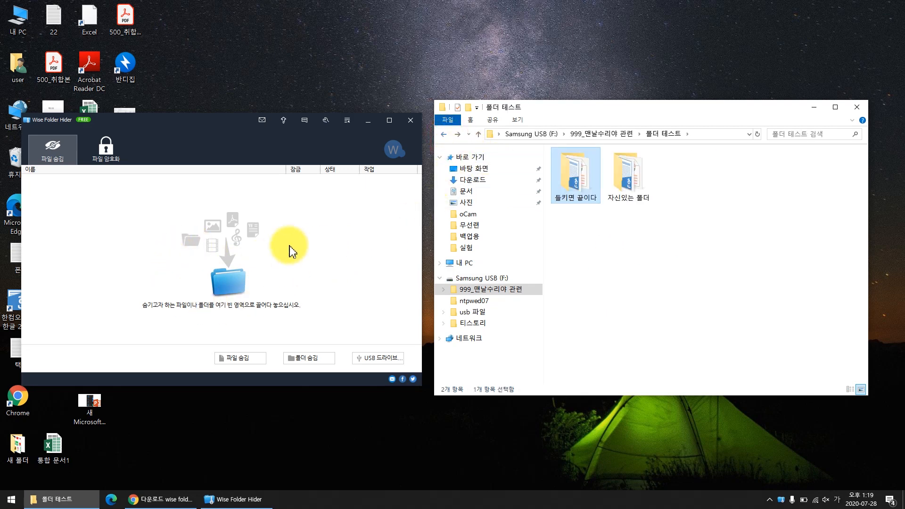
{"action": "left_click", "coordinate": [352, 246]}
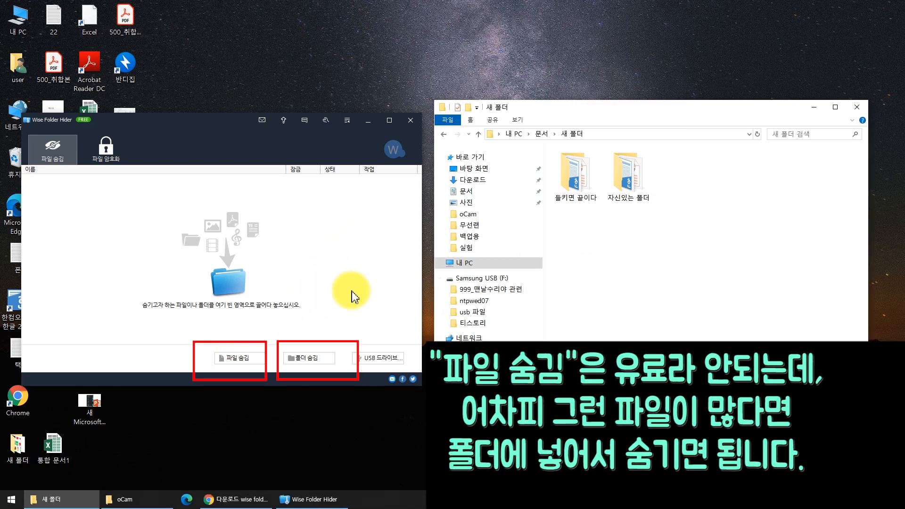
Hide the folder 들키면 끝이다 located in 문서 > 새 폴더 with Wise Folder Hider, and check 새 폴더 in File Explorer
{"action": "left_click", "coordinate": [351, 291]}
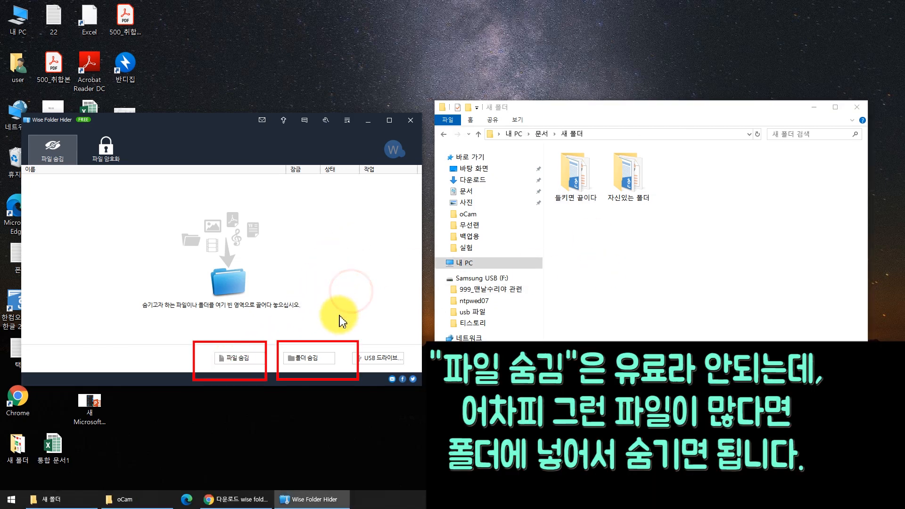
{"action": "left_click", "coordinate": [310, 362]}
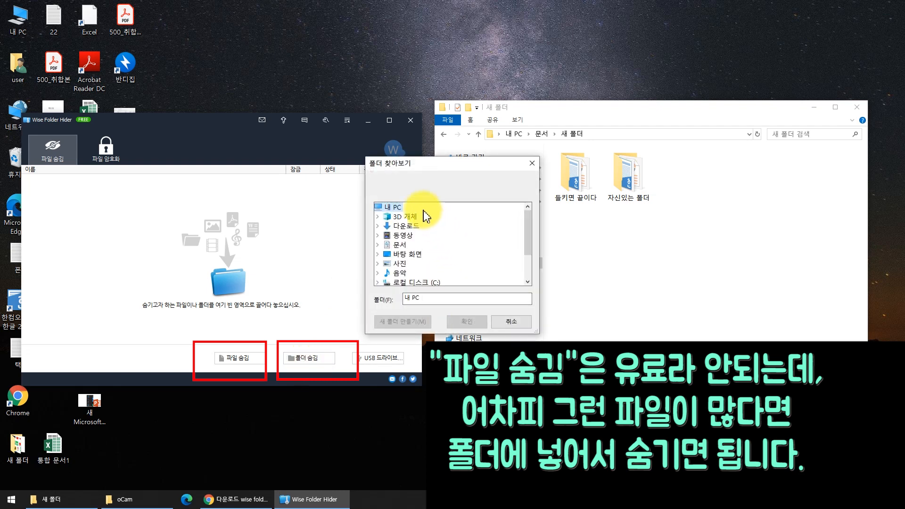
{"action": "double_click", "coordinate": [403, 245]}
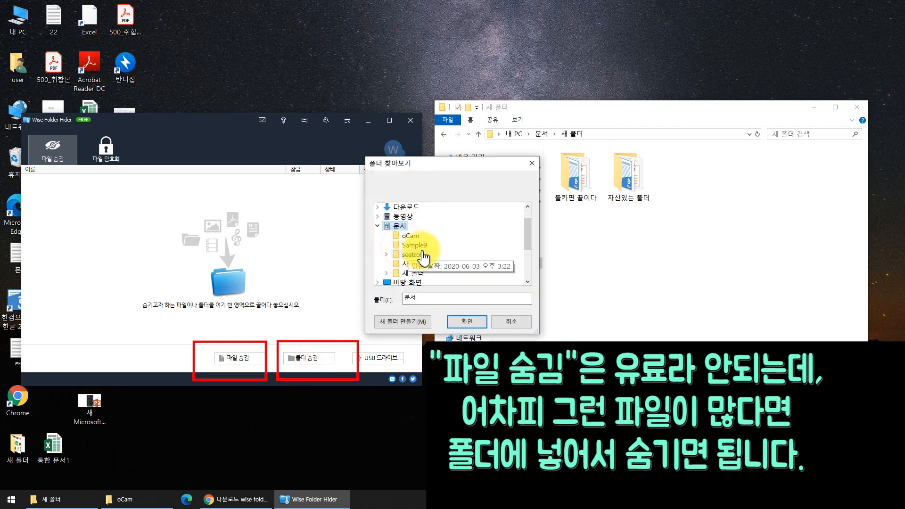
{"action": "double_click", "coordinate": [414, 273]}
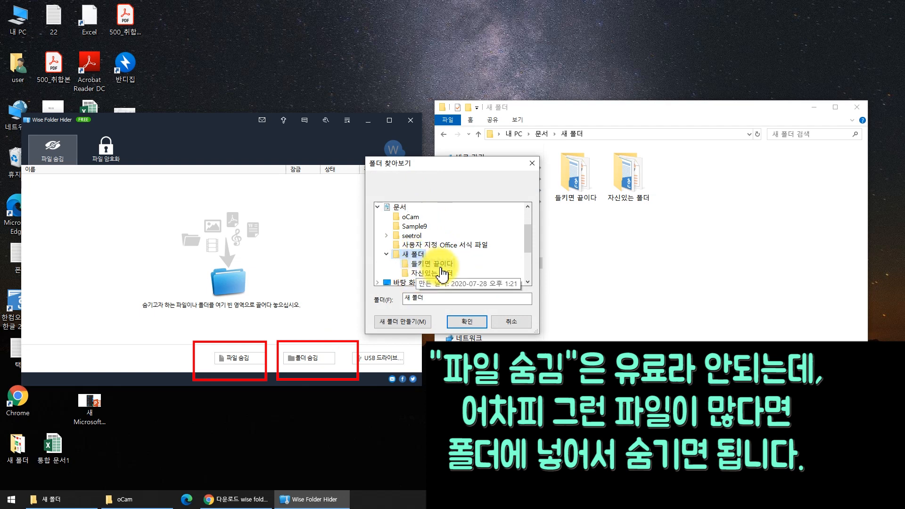
{"action": "left_click", "coordinate": [438, 265]}
{"action": "left_click", "coordinate": [464, 318]}
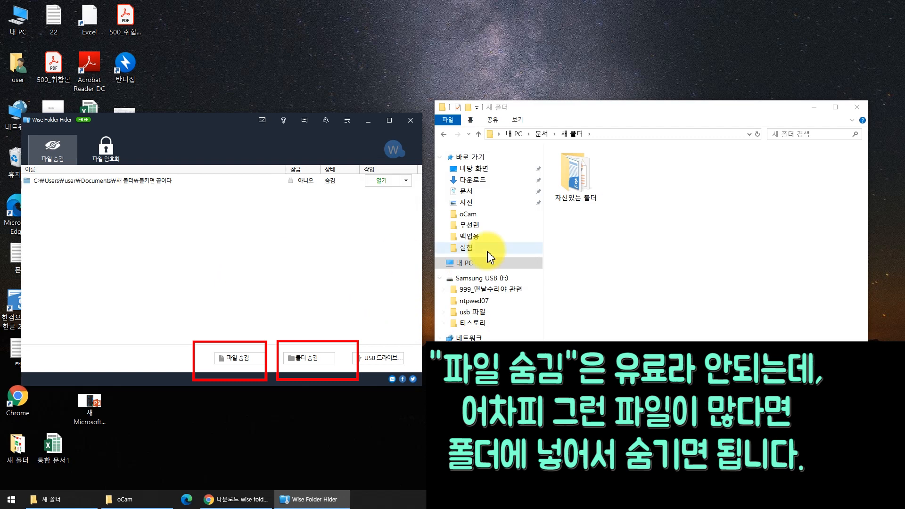
{"action": "left_click", "coordinate": [592, 240]}
{"action": "left_click_drag", "start_coordinate": [679, 234], "coordinate": [637, 217]}
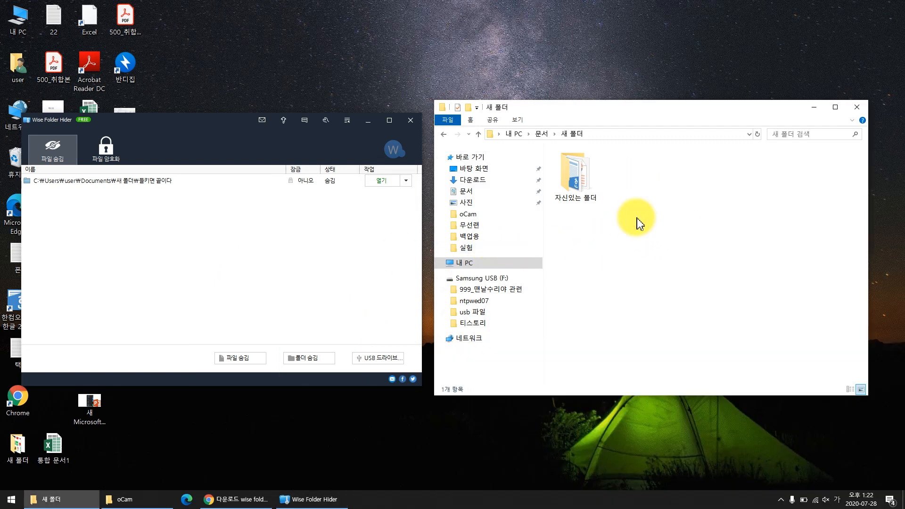
Unhide the folder 들키면 끝이다 in Wise Folder Hider
{"action": "left_click", "coordinate": [295, 218]}
{"action": "left_click", "coordinate": [168, 181]}
{"action": "left_click", "coordinate": [309, 205]}
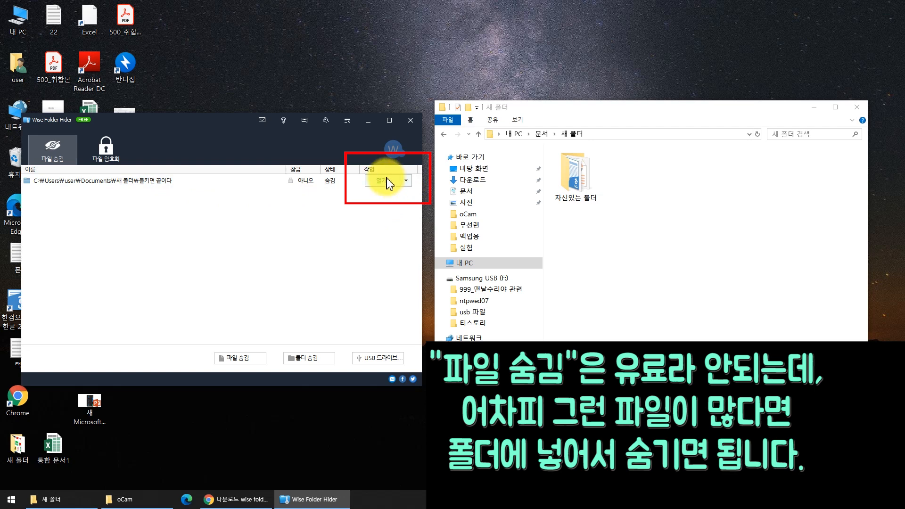
{"action": "left_click", "coordinate": [406, 181]}
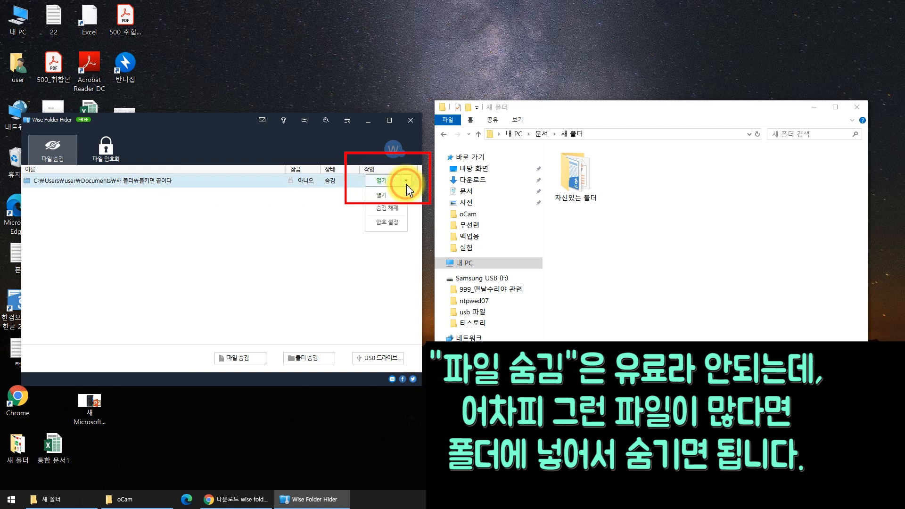
{"action": "left_click", "coordinate": [390, 210]}
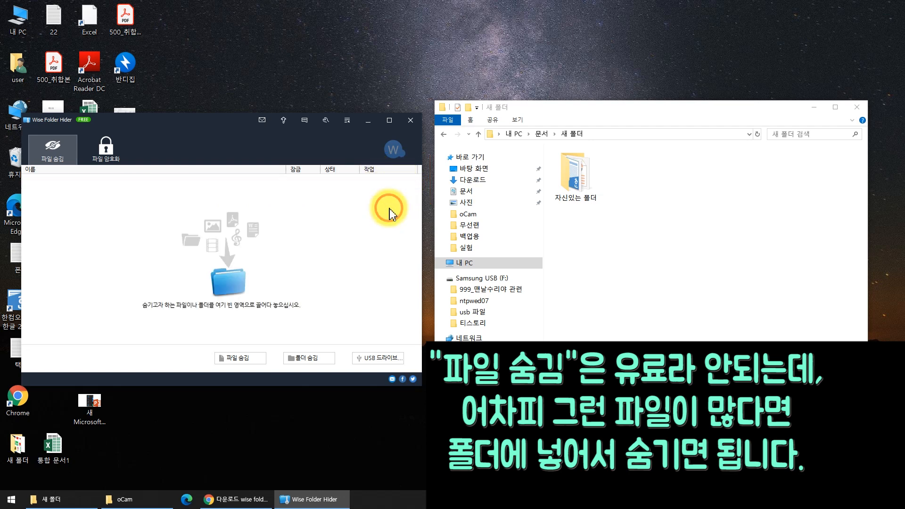
Reposition the 새 폴더 window and hide 들키면 끝이다 by dropping it into Wise Folder Hider's list
{"action": "left_click", "coordinate": [654, 237]}
{"action": "left_click_drag", "start_coordinate": [725, 135], "coordinate": [718, 250]}
{"action": "left_click", "coordinate": [668, 217]}
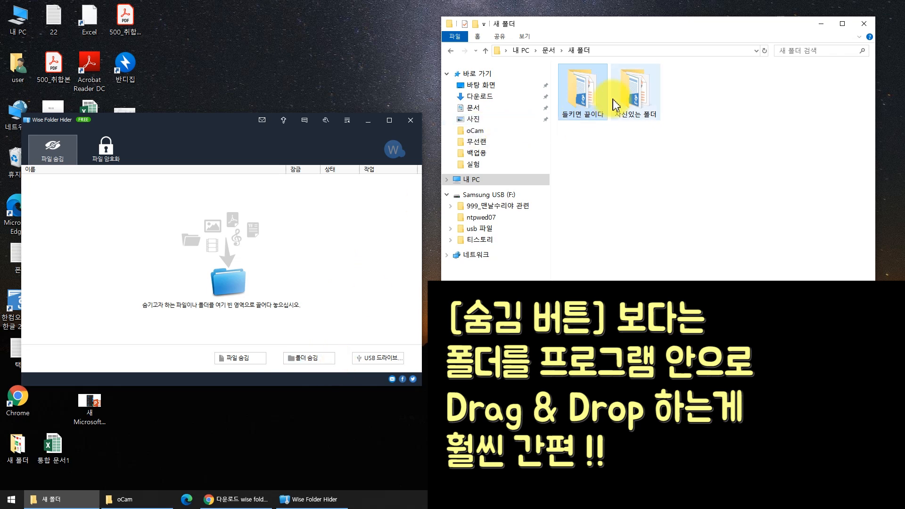
{"action": "left_click_drag", "start_coordinate": [585, 101], "coordinate": [256, 267]}
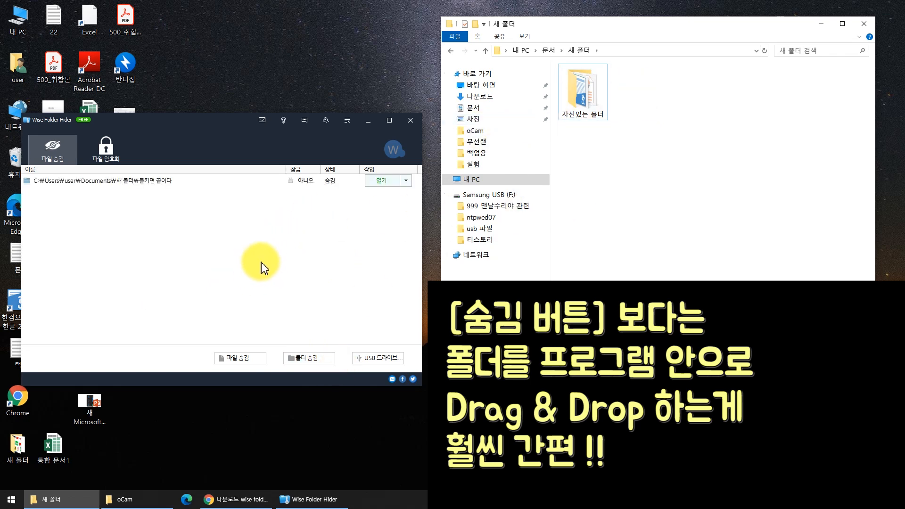
{"action": "left_click", "coordinate": [253, 258]}
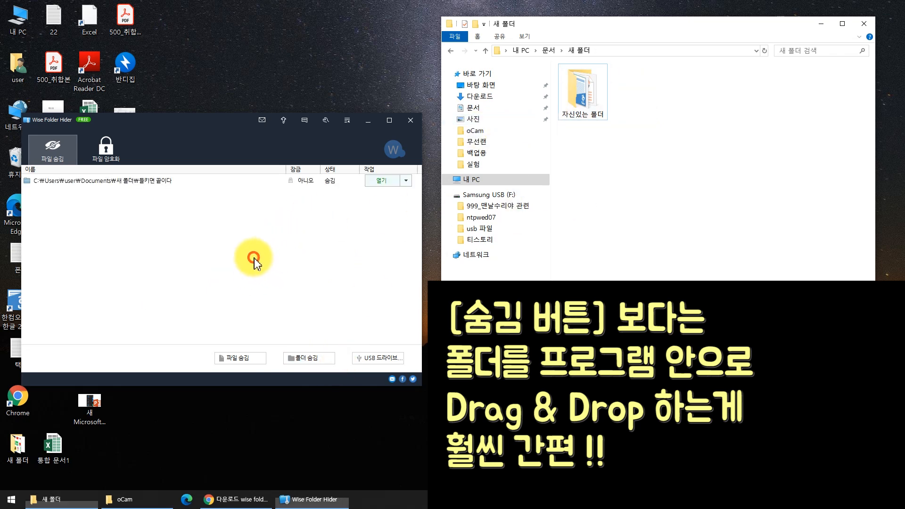
{"action": "left_click", "coordinate": [115, 182]}
{"action": "left_click", "coordinate": [386, 184]}
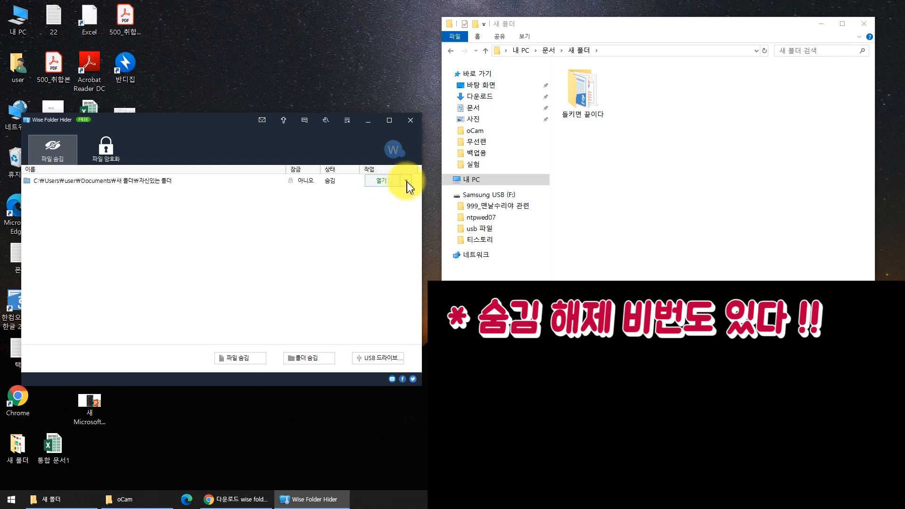
Set a folder password for the hidden folder 들키면 끝이다, filling in both the password and confirmation fields
{"action": "left_click", "coordinate": [155, 182]}
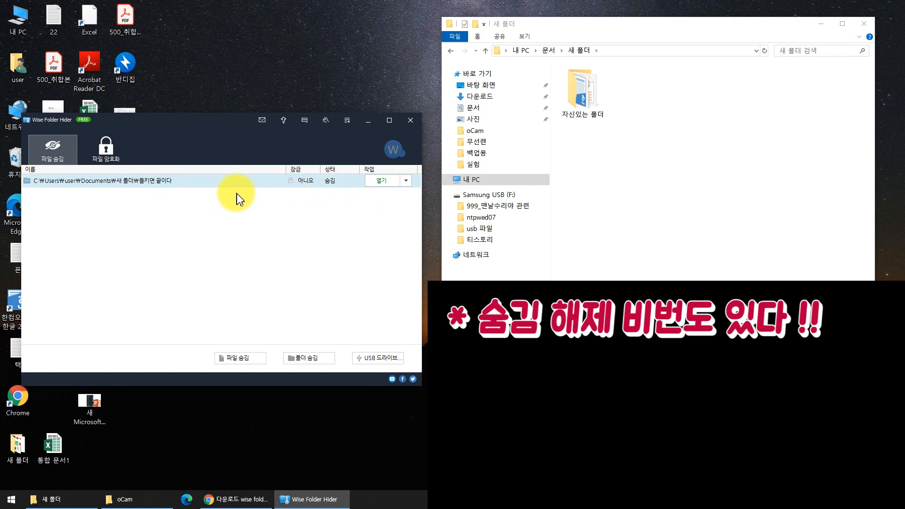
{"action": "left_click", "coordinate": [405, 180]}
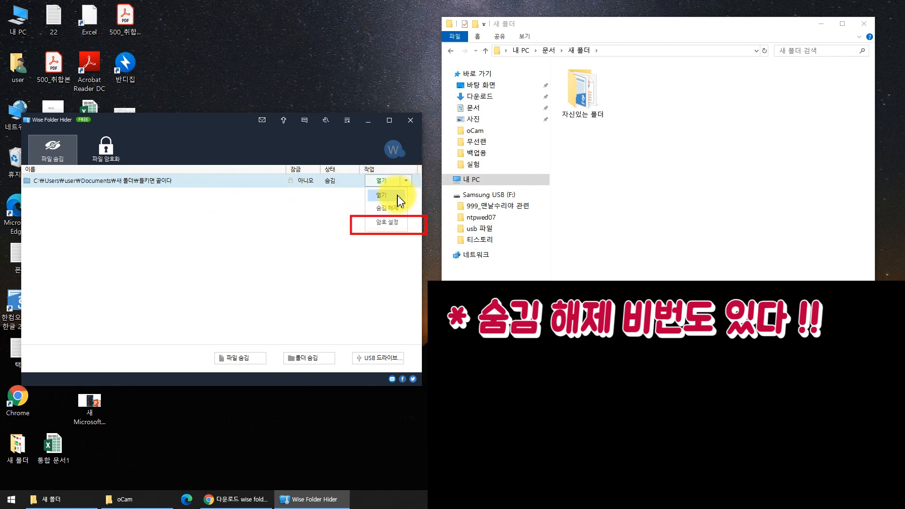
{"action": "left_click", "coordinate": [391, 223]}
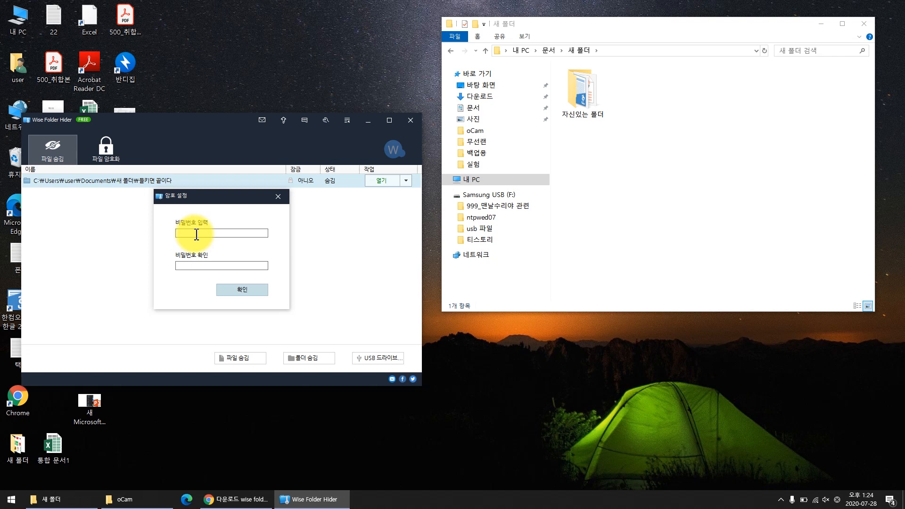
{"action": "type", "text": "1"}
{"action": "left_click", "coordinate": [195, 265]}
{"action": "type", "text": "1"}
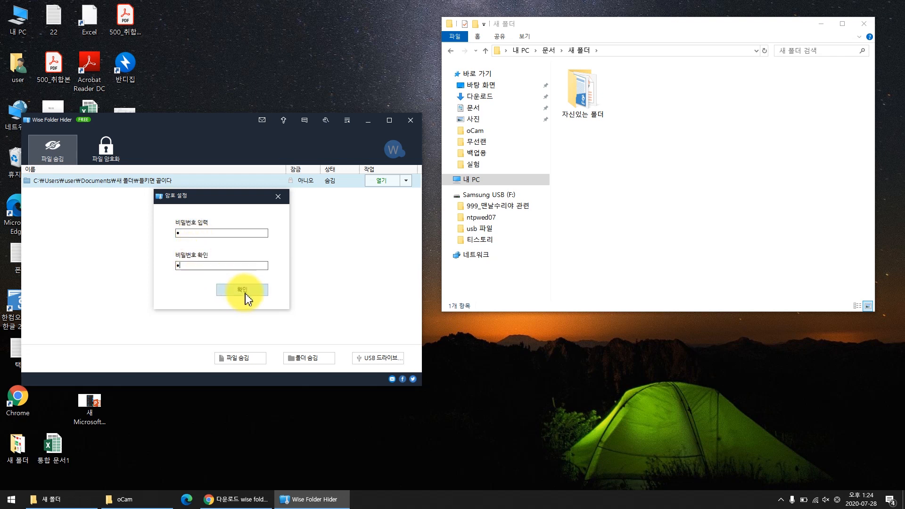
{"action": "left_click", "coordinate": [245, 293]}
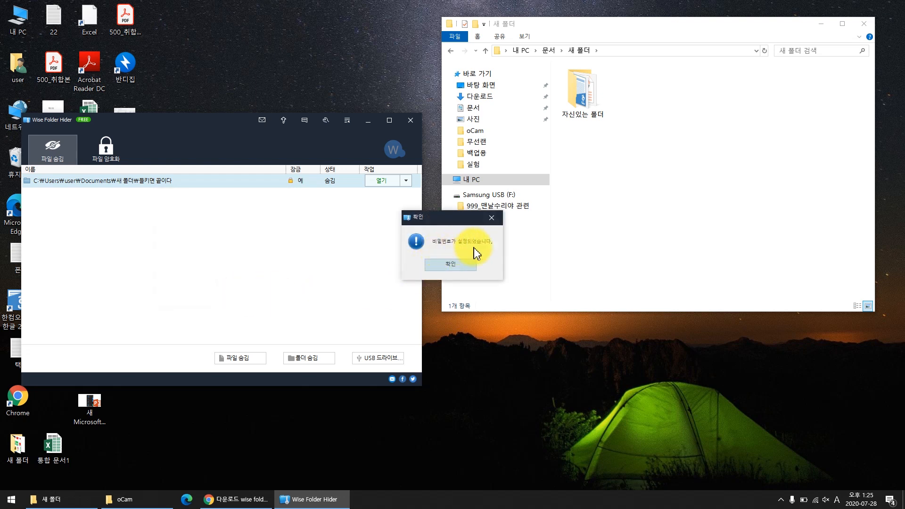
{"action": "left_click", "coordinate": [459, 264]}
{"action": "left_click", "coordinate": [321, 214]}
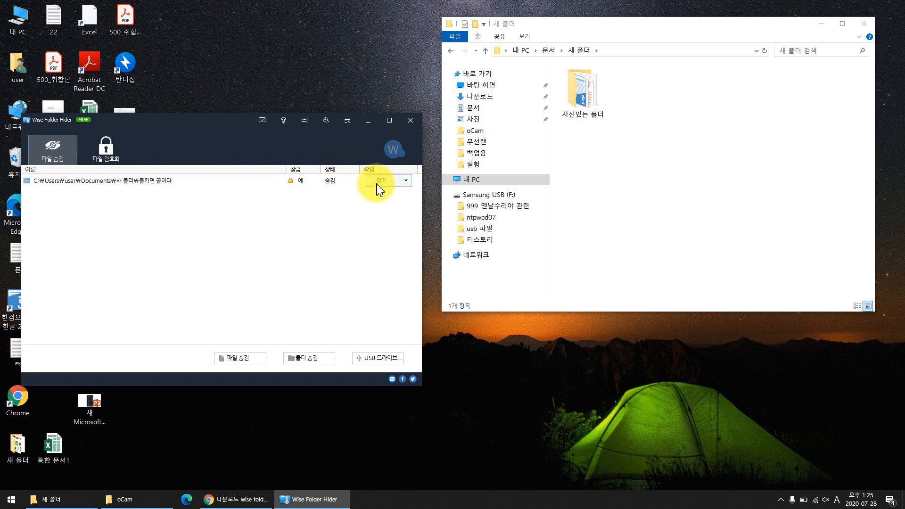
Unhide the locked folder 들키면 끝이다 by entering its folder password, and view its files in File Explorer
{"action": "left_click", "coordinate": [406, 180]}
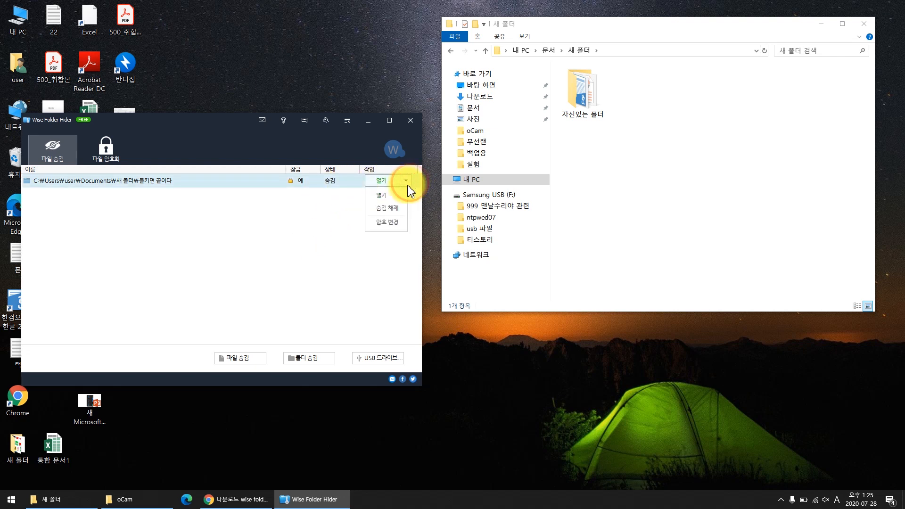
{"action": "left_click", "coordinate": [389, 208]}
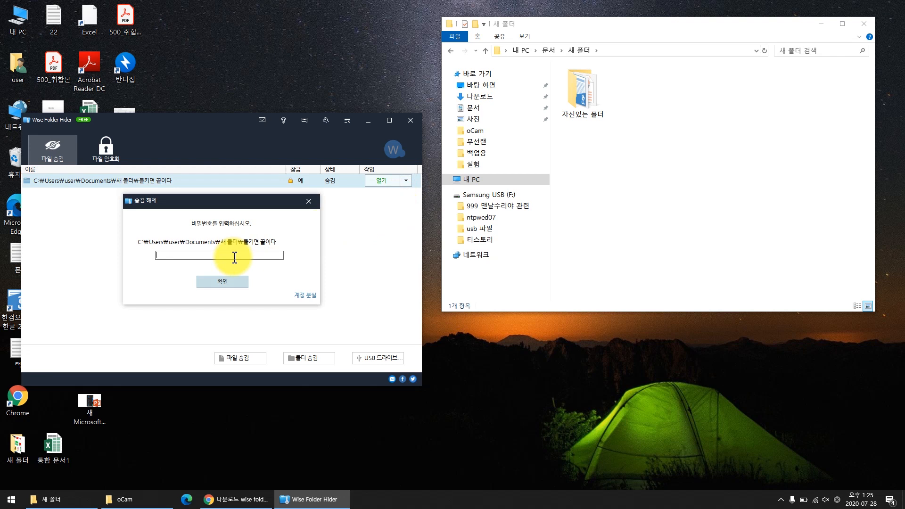
{"action": "type", "text": "1"}
{"action": "left_click", "coordinate": [229, 282]}
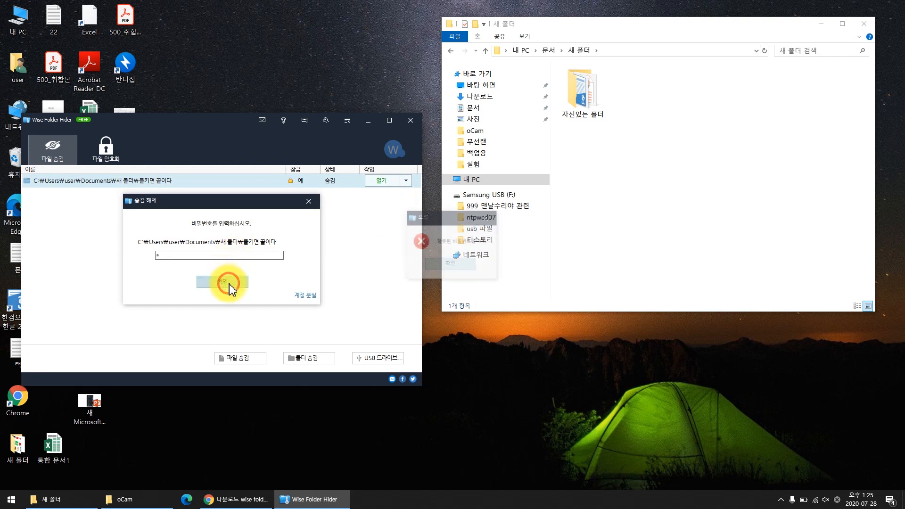
{"action": "left_click", "coordinate": [453, 265]}
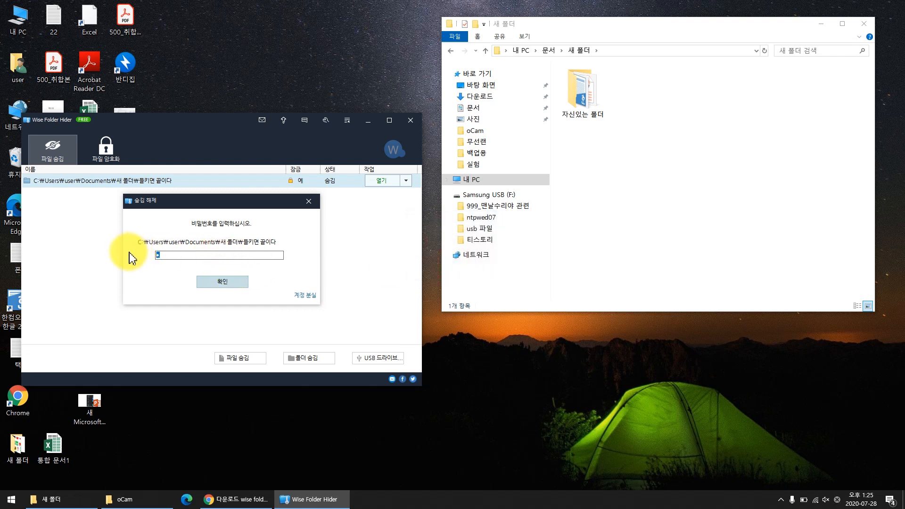
{"action": "left_click", "coordinate": [227, 284]}
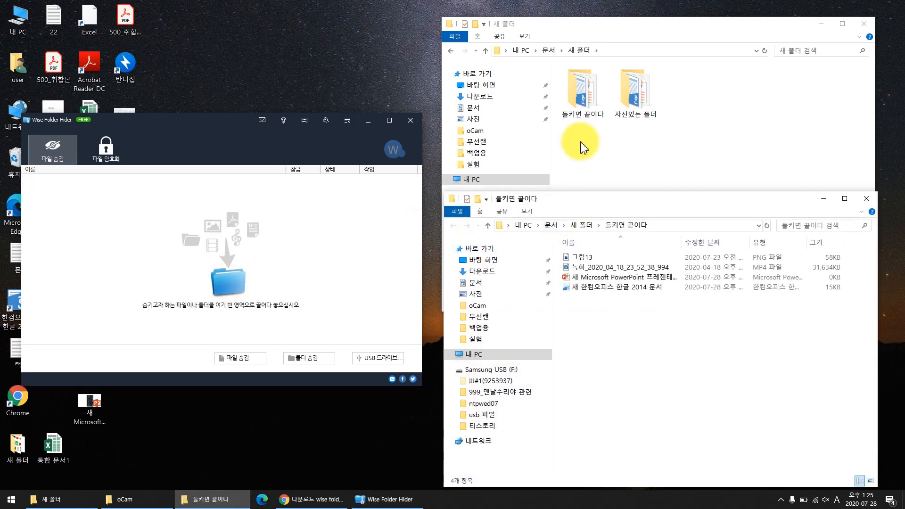
{"action": "left_click", "coordinate": [672, 347]}
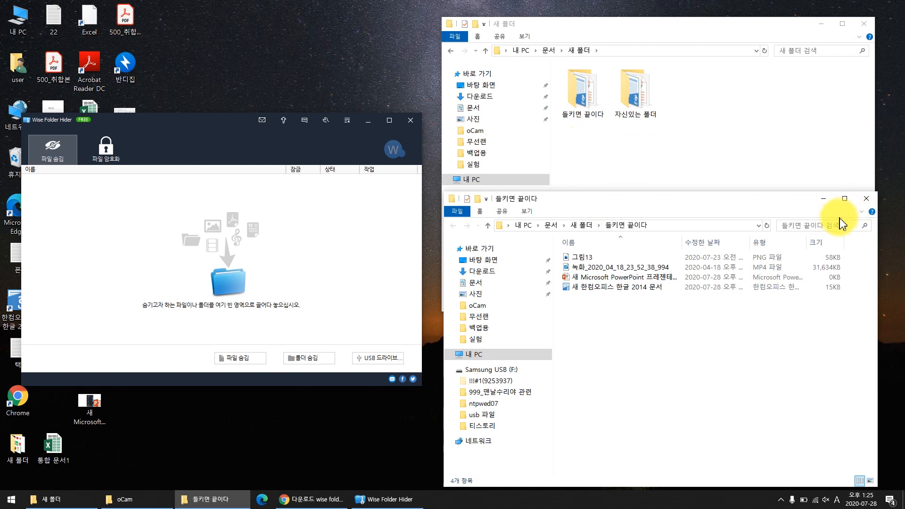
Hide 들키면 끝이다 again by moving it from the 새 폴더 window into Wise Folder Hider
{"action": "left_click", "coordinate": [608, 162]}
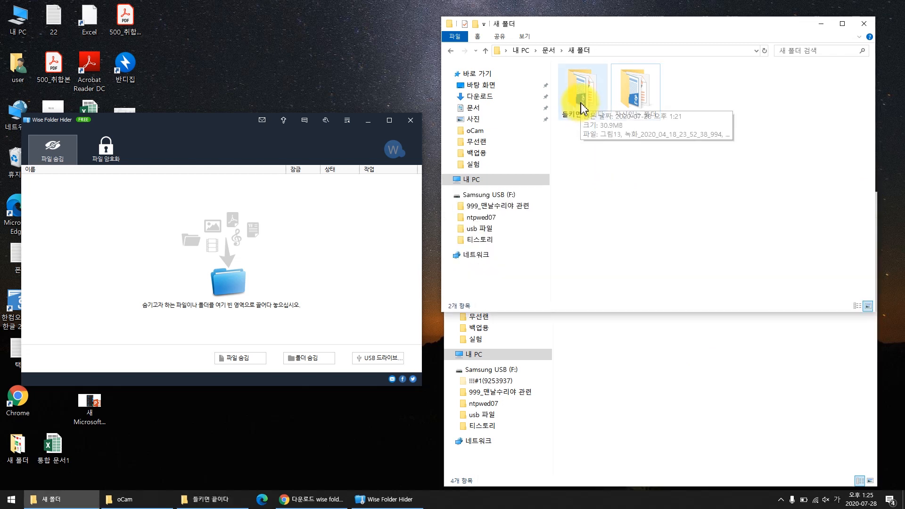
{"action": "left_click", "coordinate": [677, 149]}
{"action": "left_click_drag", "start_coordinate": [591, 103], "coordinate": [326, 217]}
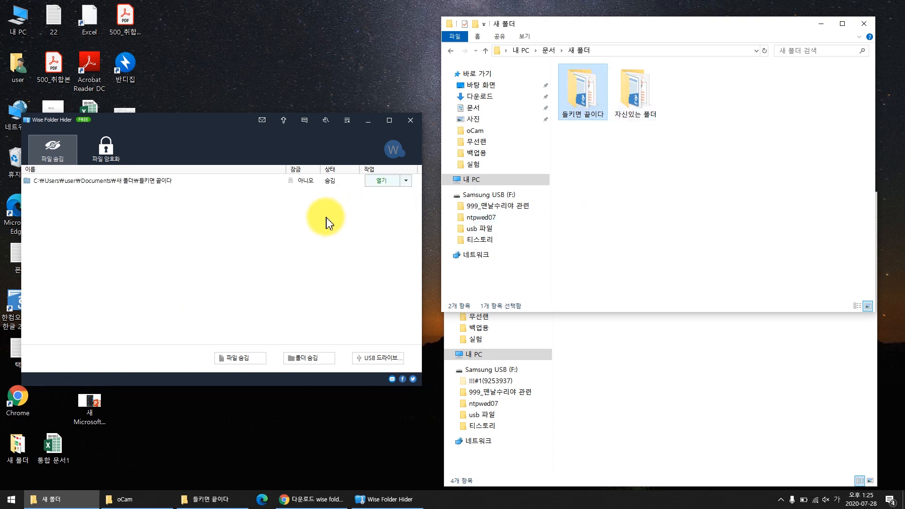
Toggle the display of hidden items in 새 폴더 to check whether 들키면 끝이다 can be seen there
{"action": "left_click", "coordinate": [522, 36]}
{"action": "left_click", "coordinate": [786, 75]}
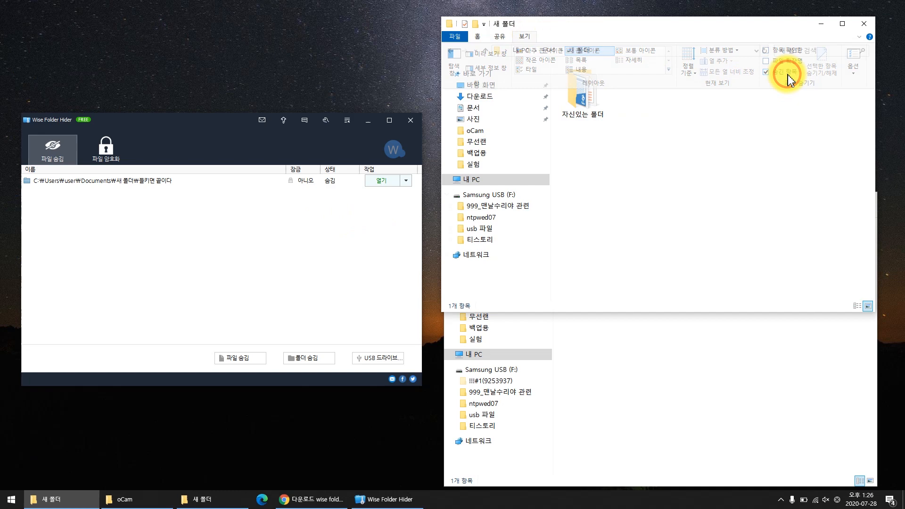
{"action": "left_click", "coordinate": [522, 36]}
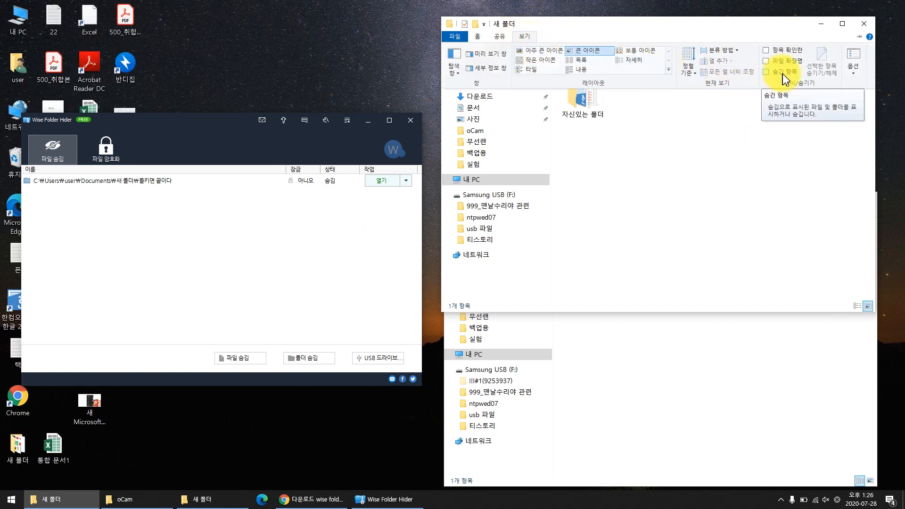
{"action": "left_click", "coordinate": [713, 142]}
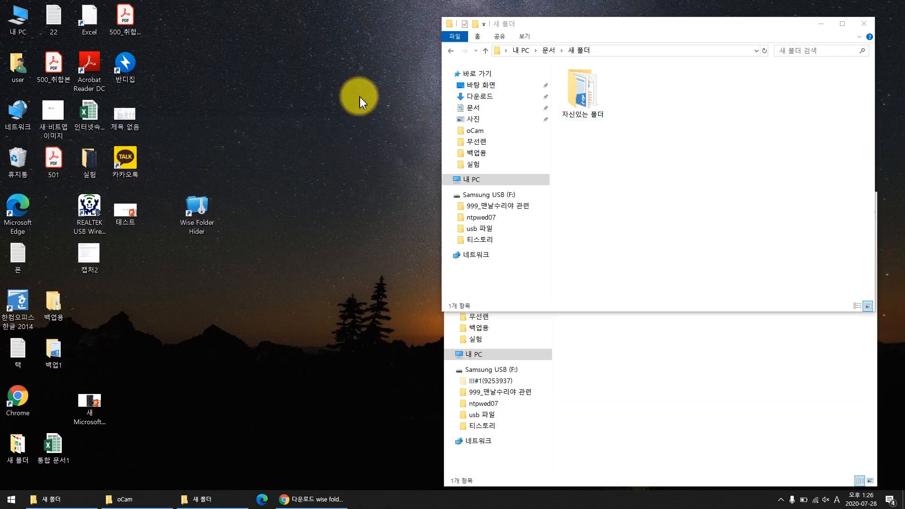
Search Windows for 제어판, open its program removal list, and place that window beside the 새 폴더 window
{"action": "key", "text": "super"}
{"action": "type", "text": "a"}
{"action": "key", "text": "BackSpace"}
{"action": "key", "text": "Hangul"}
{"action": "type", "text": "재"}
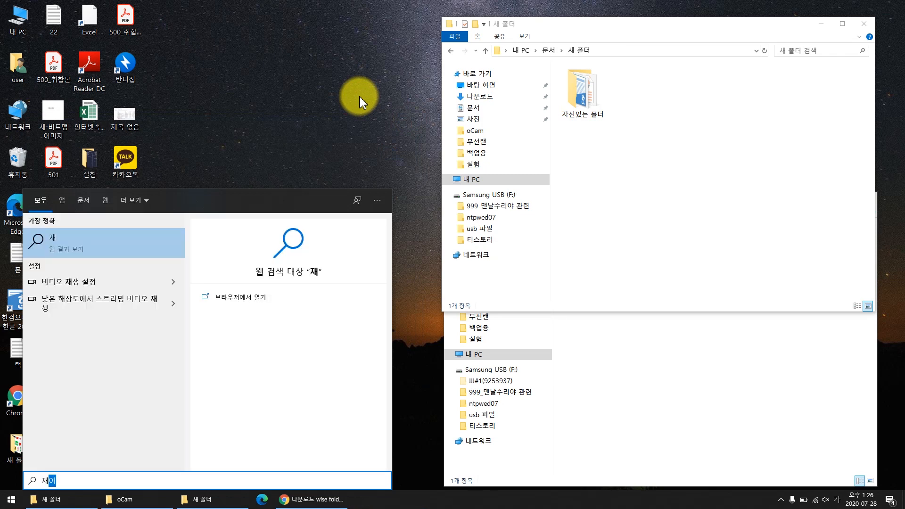
{"action": "key", "text": "BackSpace"}
{"action": "type", "text": "제어판"}
{"action": "key", "text": "Return"}
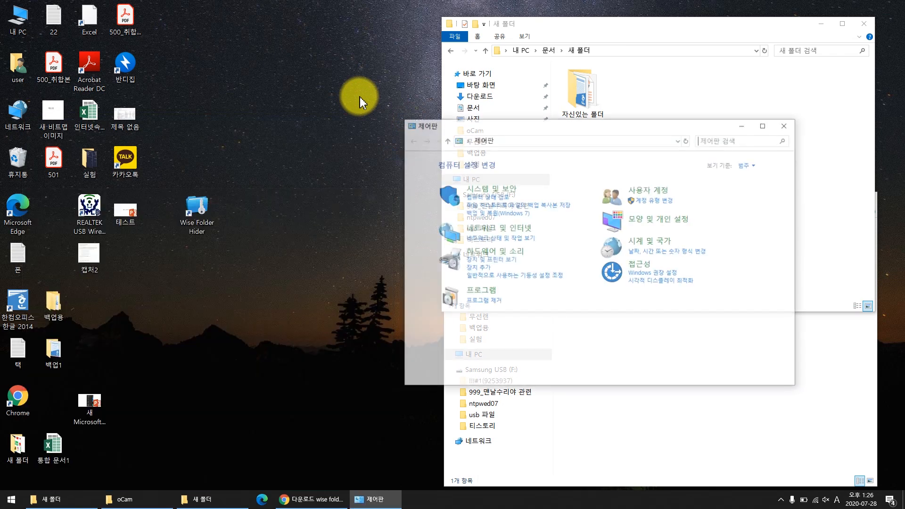
{"action": "left_click", "coordinate": [490, 300]}
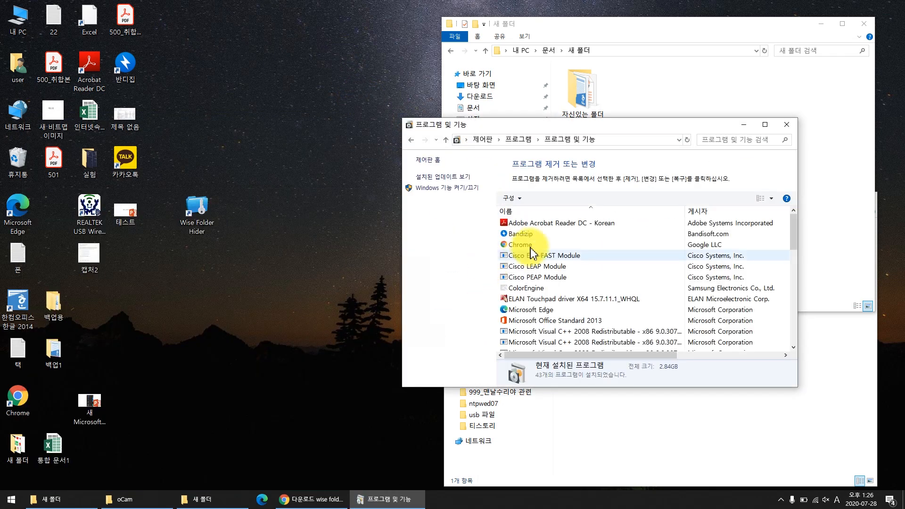
{"action": "left_click_drag", "start_coordinate": [561, 137], "coordinate": [184, 79]}
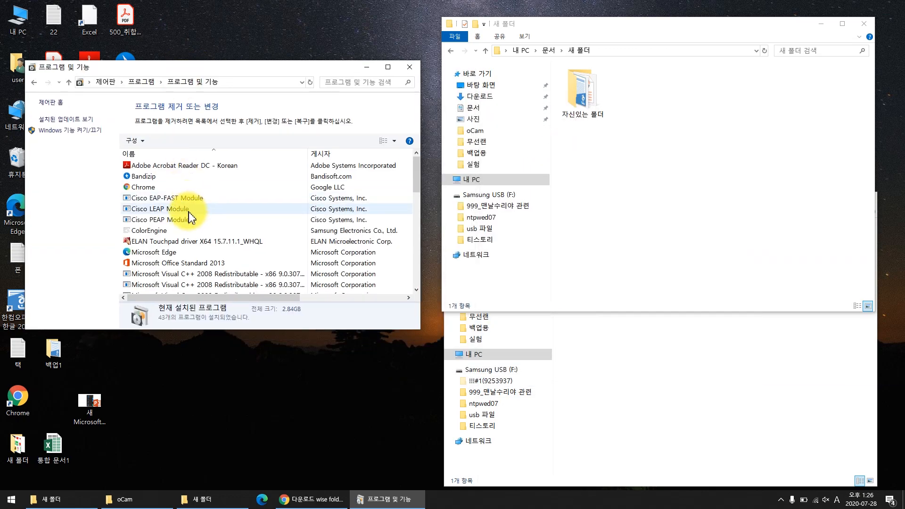
Try to uninstall Wise Folder Hider from the list of installed programs
{"action": "left_click", "coordinate": [194, 241]}
{"action": "scroll", "coordinate": [191, 222], "scroll_direction": "down", "scroll_amount": 10}
{"action": "left_click", "coordinate": [188, 198]}
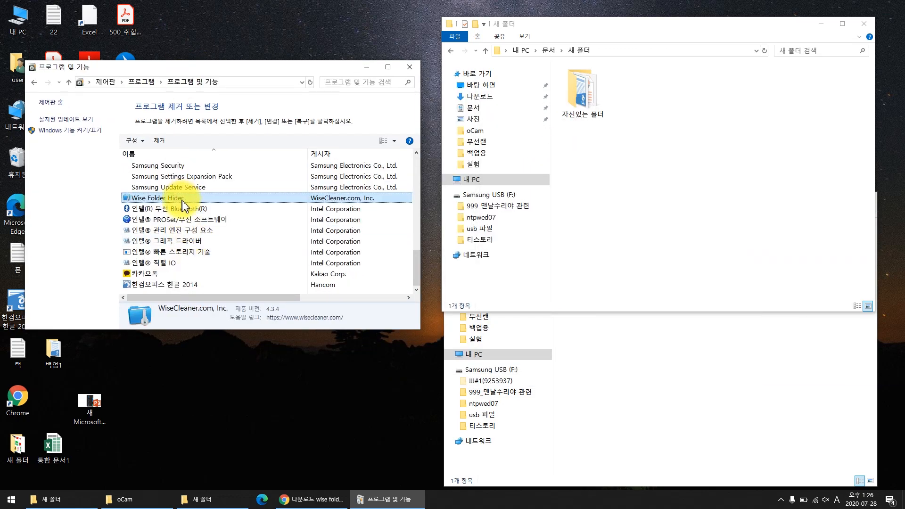
{"action": "right_click", "coordinate": [207, 199]}
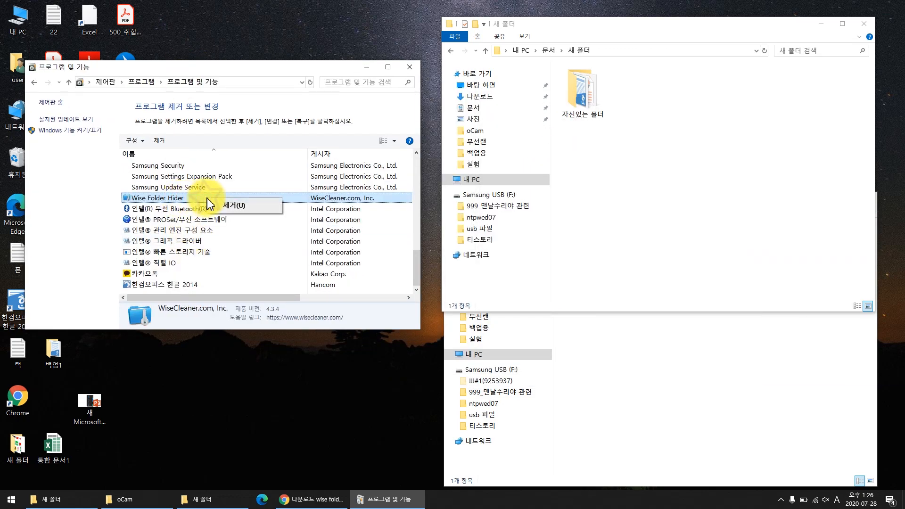
{"action": "left_click", "coordinate": [239, 209]}
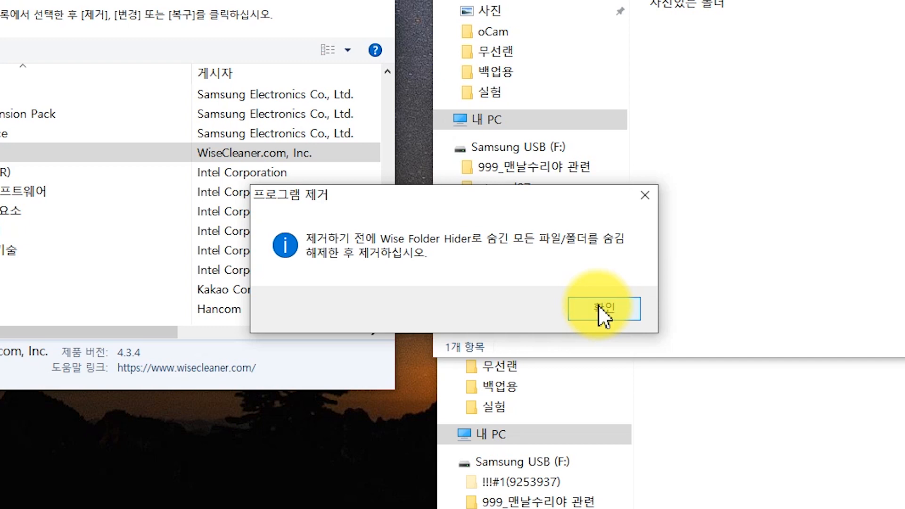
{"action": "left_click", "coordinate": [600, 309]}
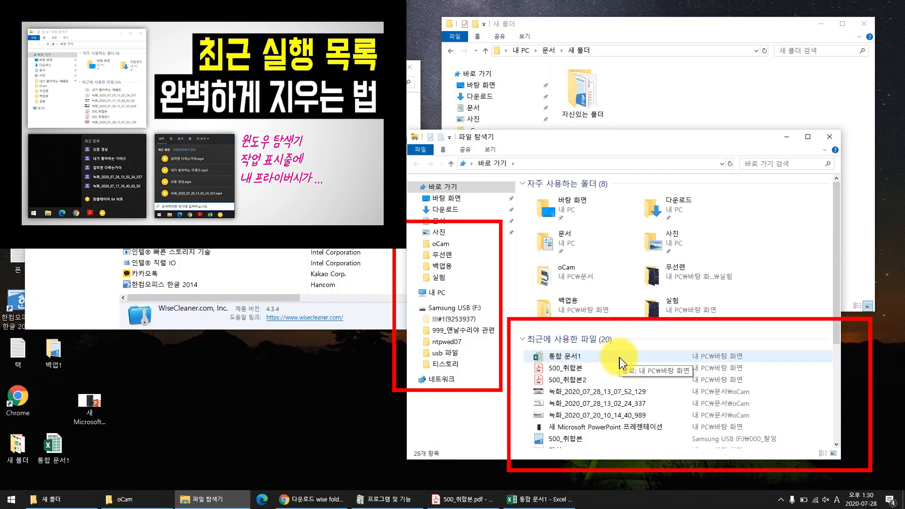
Remove 통합 문서1 from File Explorer's recently used files and bring up the file options for 500_취합본
{"action": "left_click", "coordinate": [593, 362]}
{"action": "right_click", "coordinate": [594, 360]}
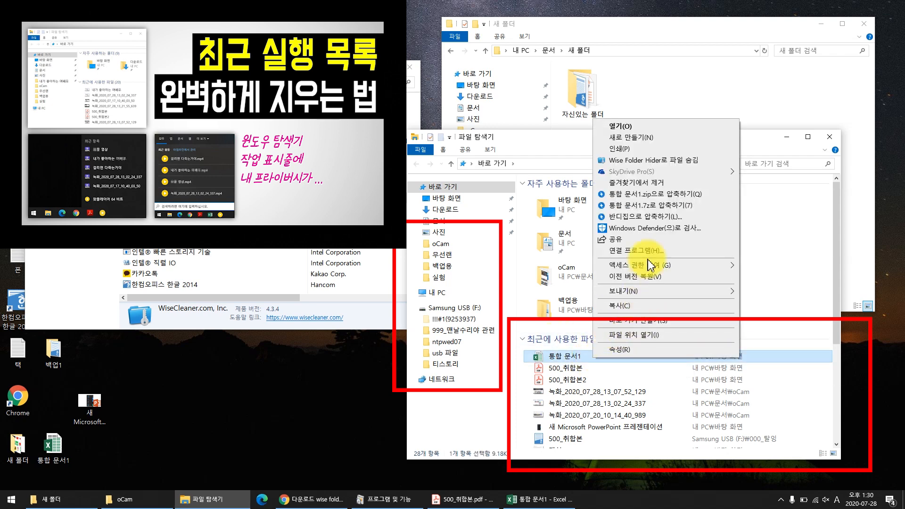
{"action": "left_click", "coordinate": [661, 189]}
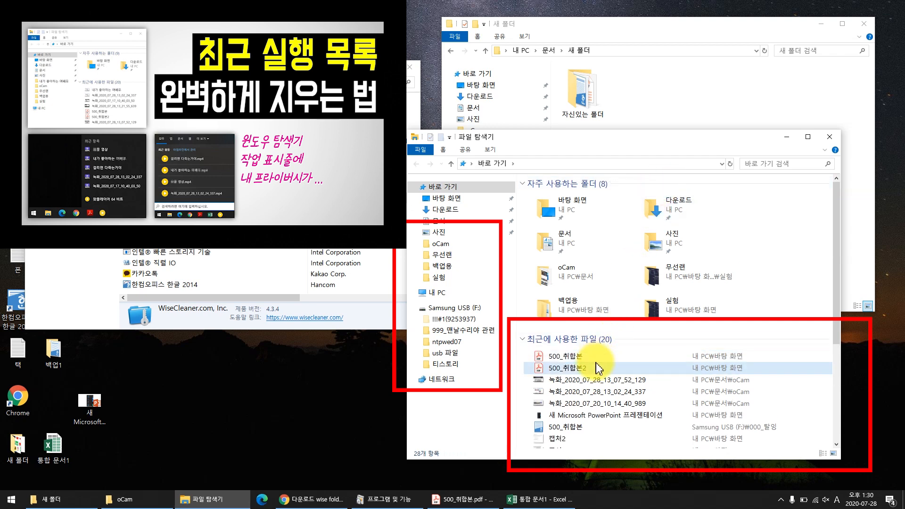
{"action": "right_click", "coordinate": [592, 357]}
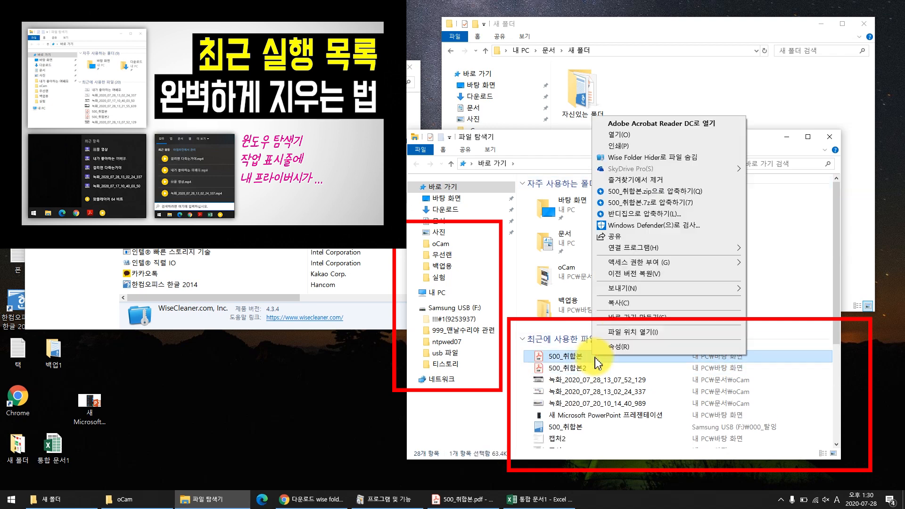